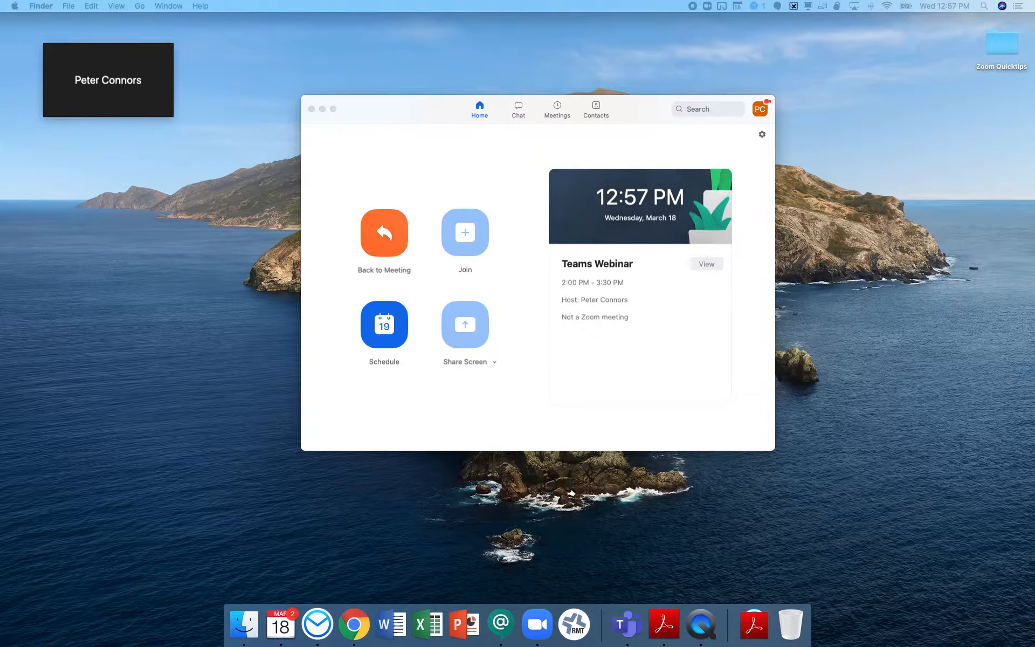
Step: Switch to the Zoom web portal in the browser and open the account's profile page
{"action": "key", "text": "ctrl+Up"}
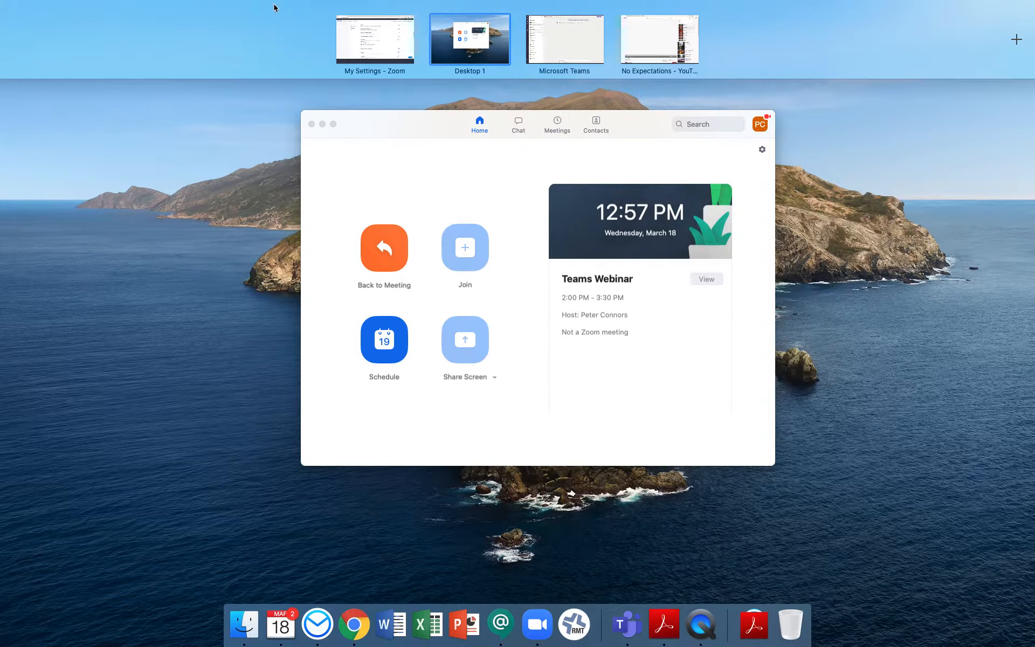
{"action": "left_click", "coordinate": [333, 37]}
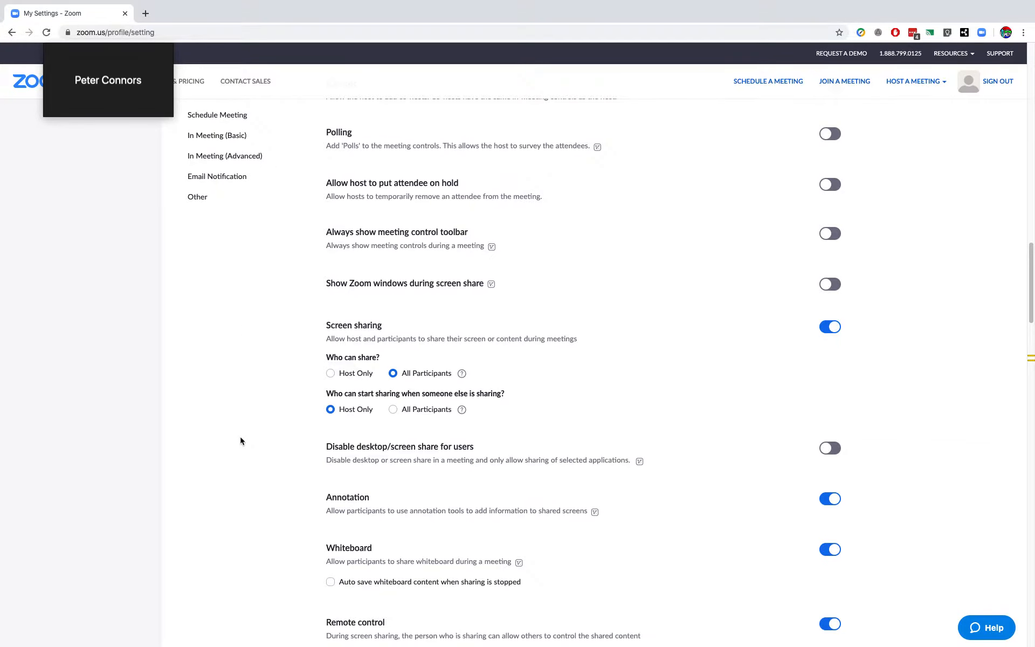
{"action": "scroll", "coordinate": [241, 441], "scroll_direction": "up", "scroll_amount": 3}
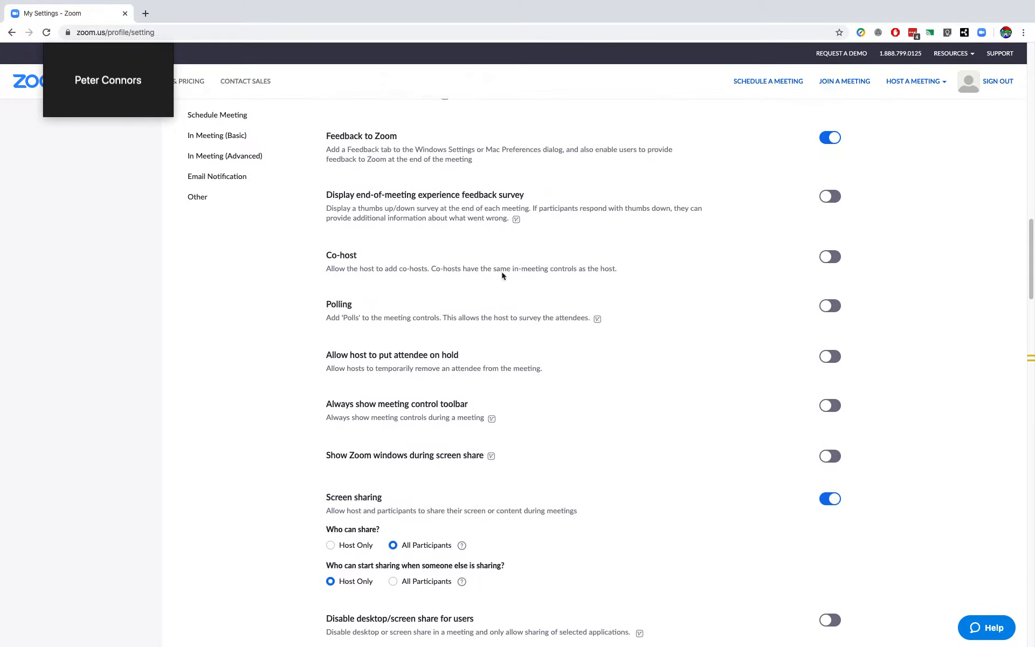
{"action": "scroll", "coordinate": [540, 351], "scroll_direction": "up", "scroll_amount": 15}
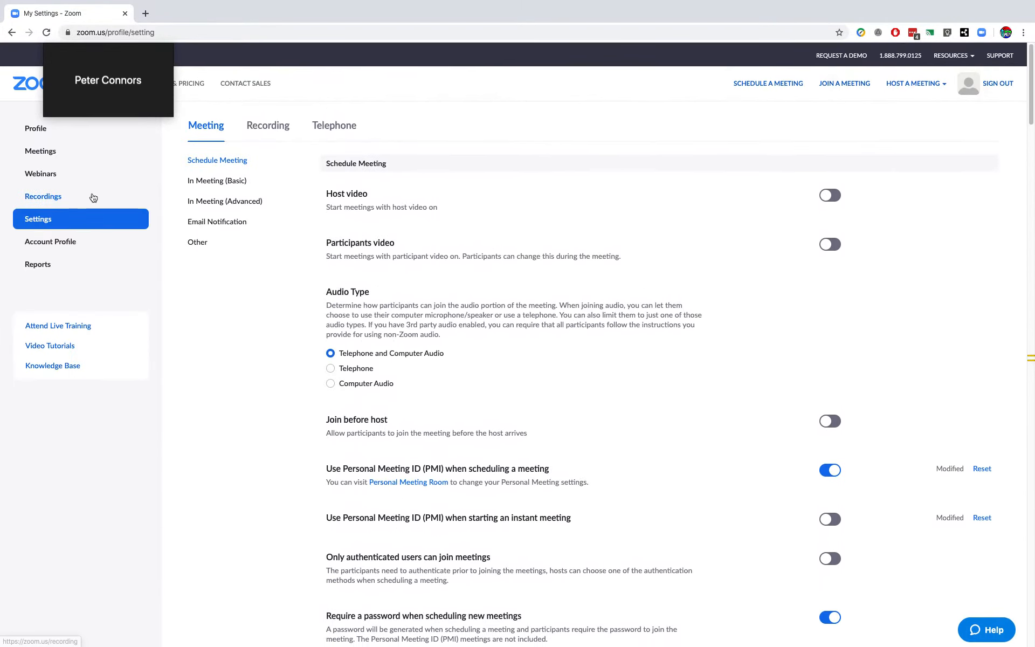
{"action": "left_click", "coordinate": [22, 131]}
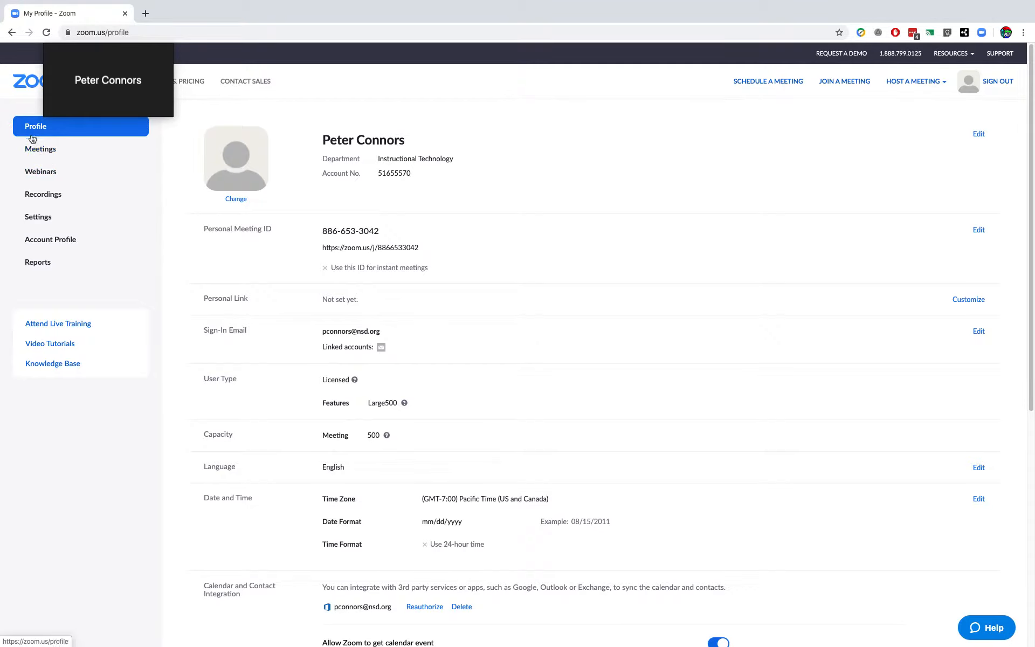
Step: Go to the In Meeting (Advanced) section of the meeting settings and examine the Breakout room option
{"action": "left_click", "coordinate": [44, 223]}
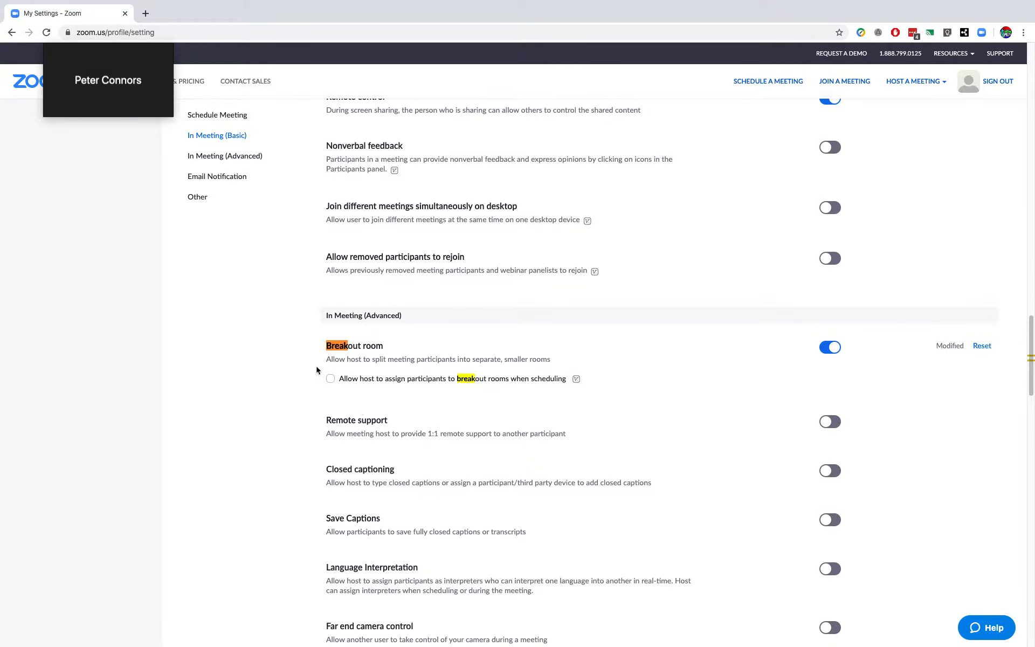
{"action": "scroll", "coordinate": [274, 252], "scroll_direction": "up", "scroll_amount": 15}
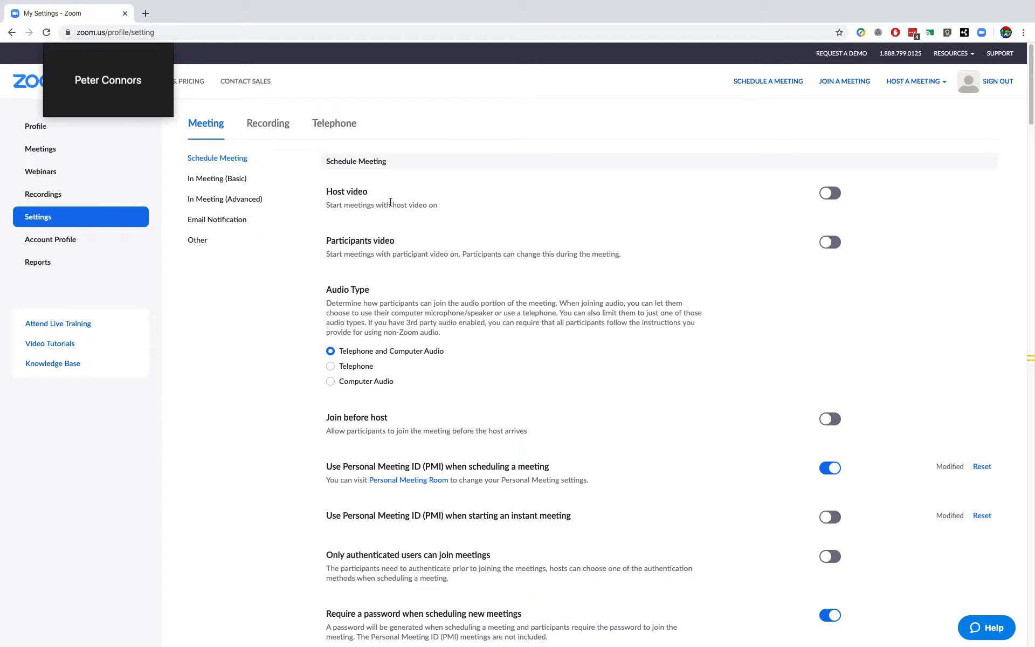
{"action": "left_click", "coordinate": [224, 199]}
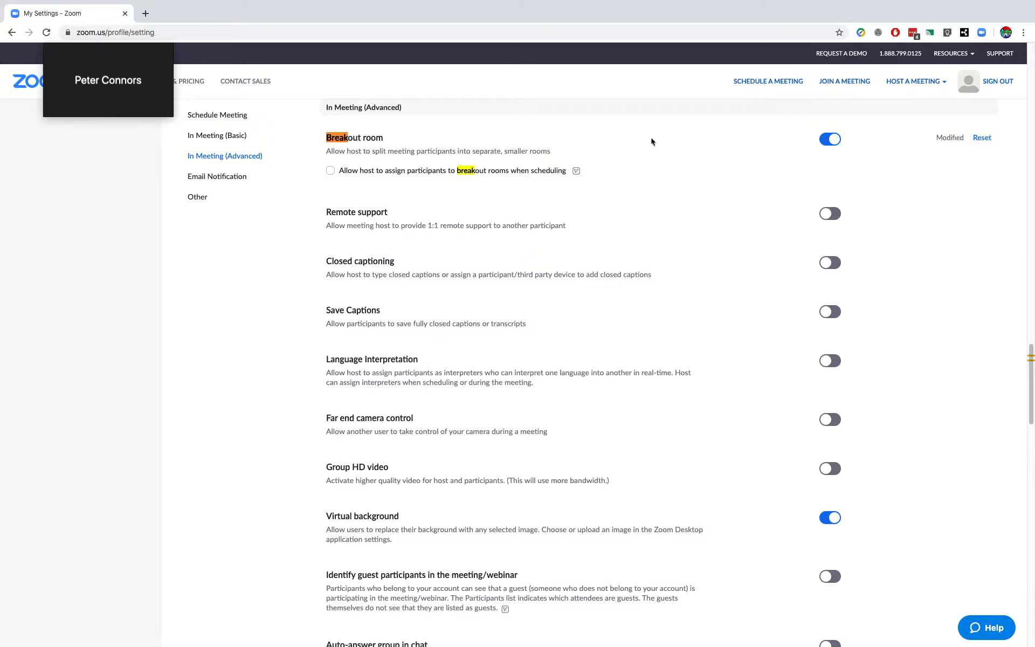
{"action": "mouse_move", "coordinate": [577, 172]}
Step: Switch to the Zoom desktop app and check which account is signed in
{"action": "key", "text": "ctrl+Up"}
{"action": "left_click", "coordinate": [476, 183]}
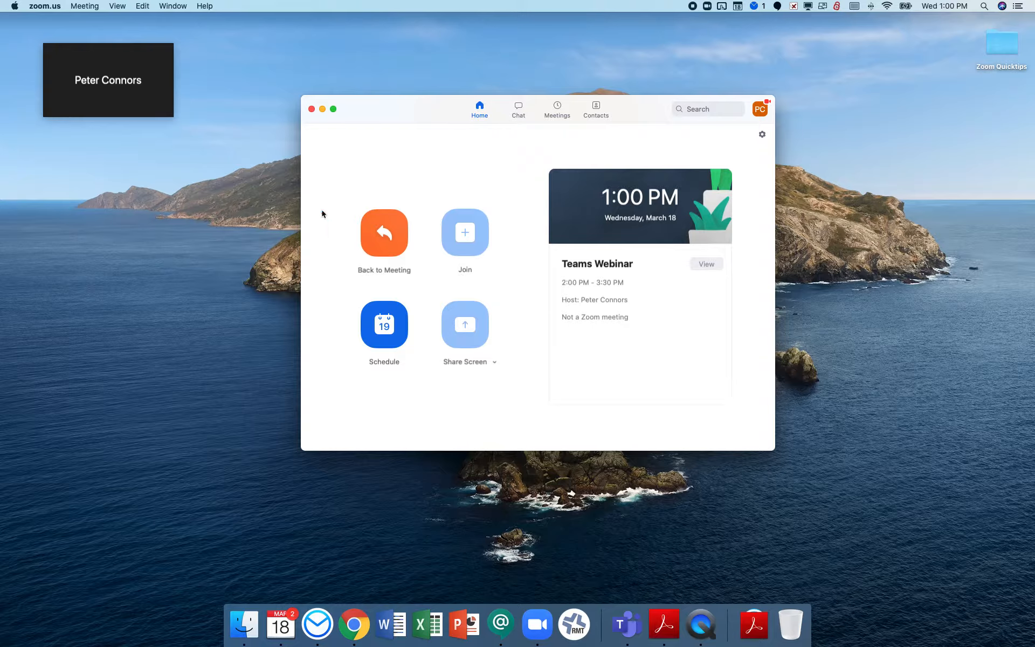
{"action": "left_click", "coordinate": [758, 109]}
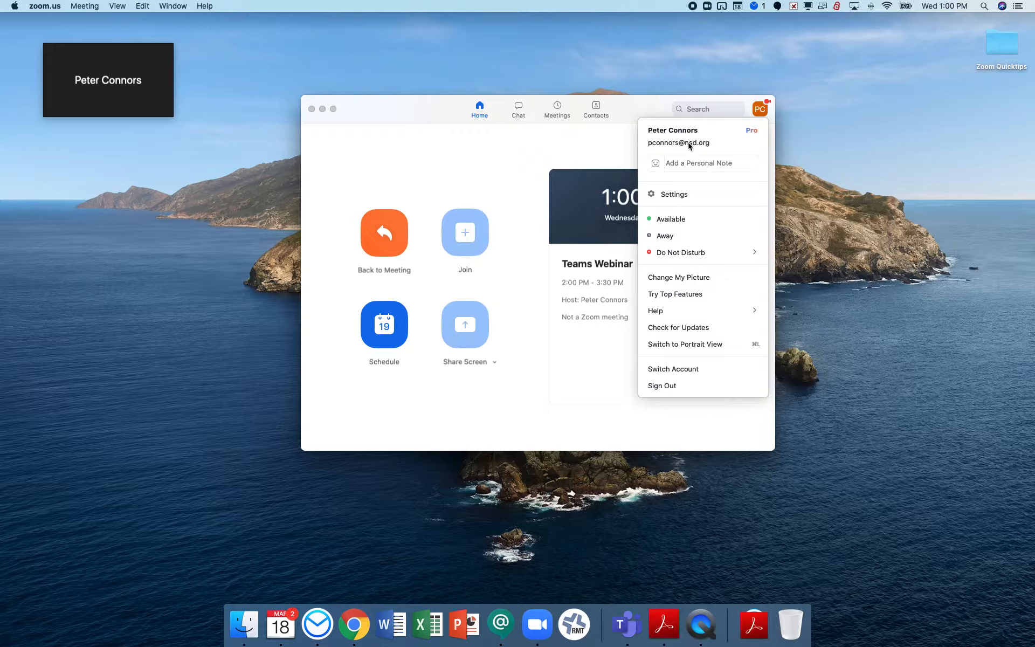
{"action": "left_click", "coordinate": [419, 118]}
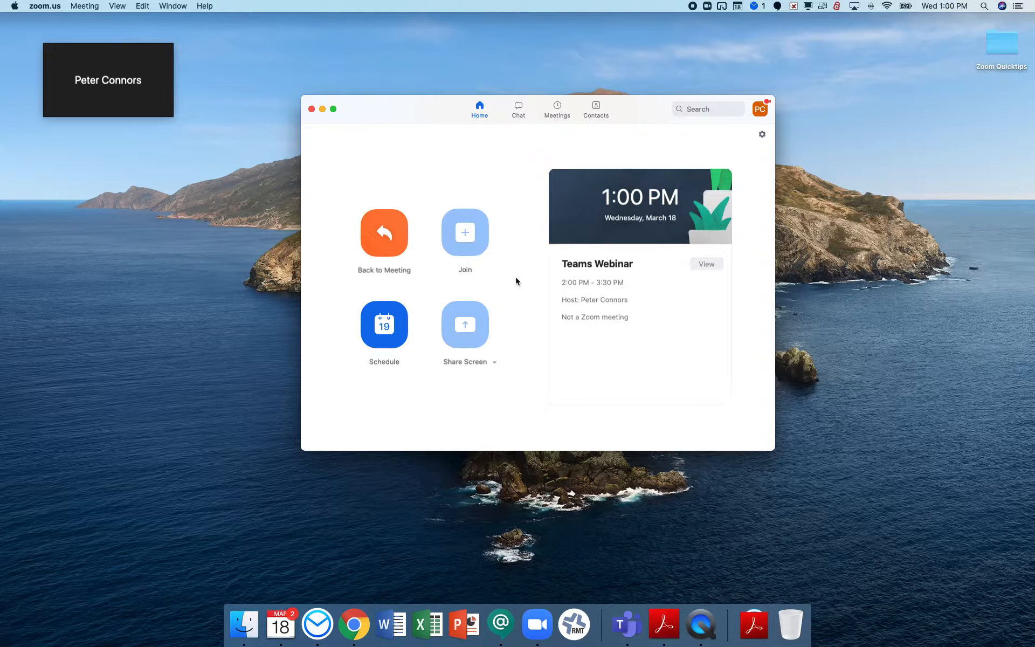
Step: Return to the running meeting, reposition its window higher on the desktop, and show the participants list
{"action": "left_click", "coordinate": [372, 241]}
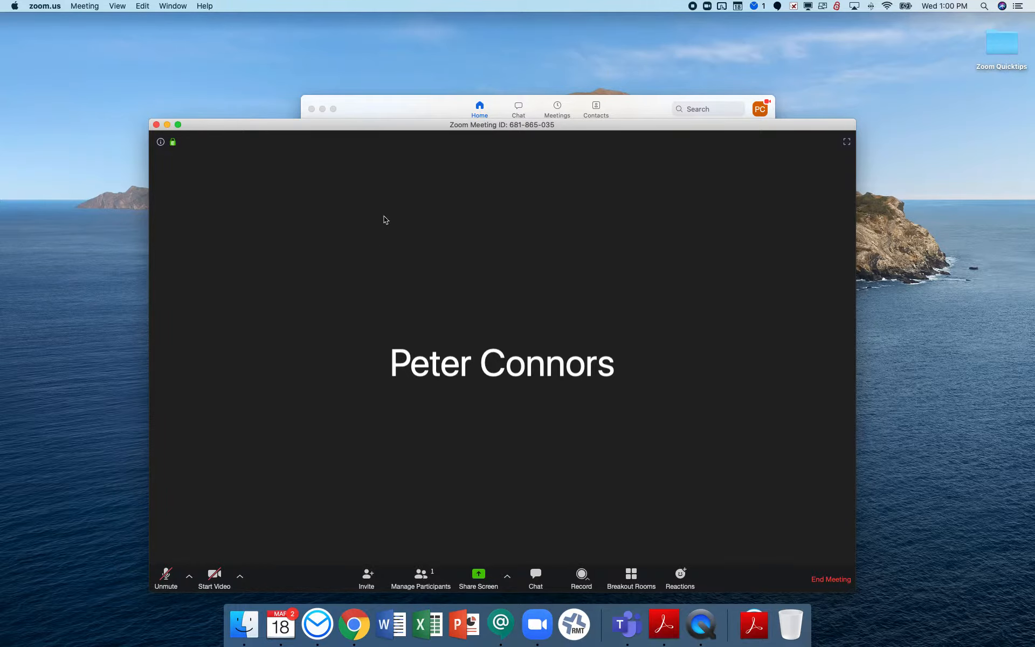
{"action": "left_click_drag", "start_coordinate": [435, 129], "coordinate": [462, 82]}
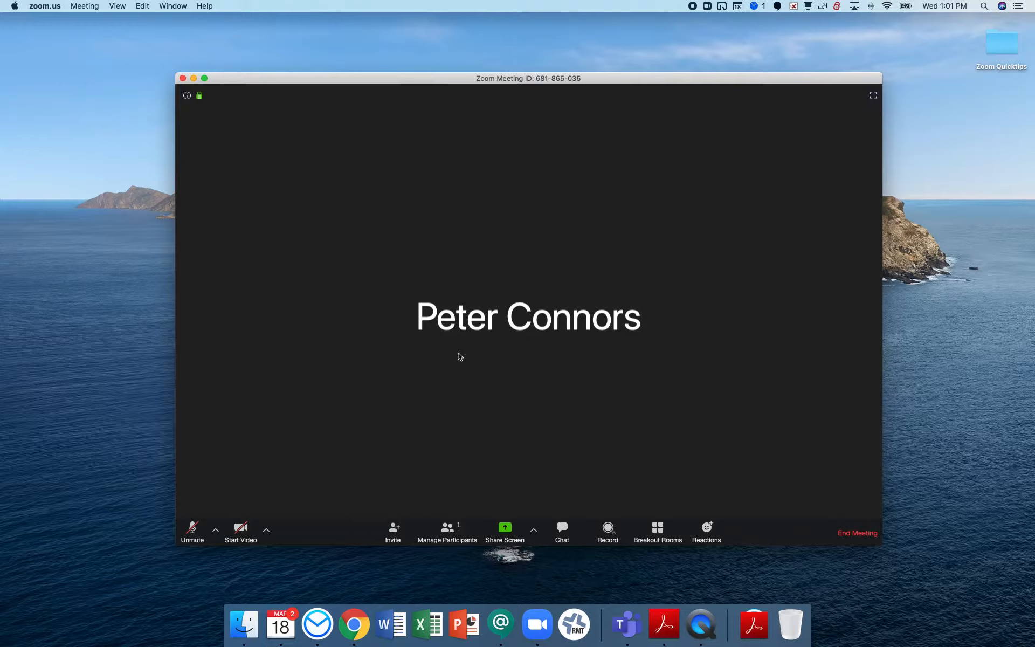
{"action": "left_click", "coordinate": [451, 539]}
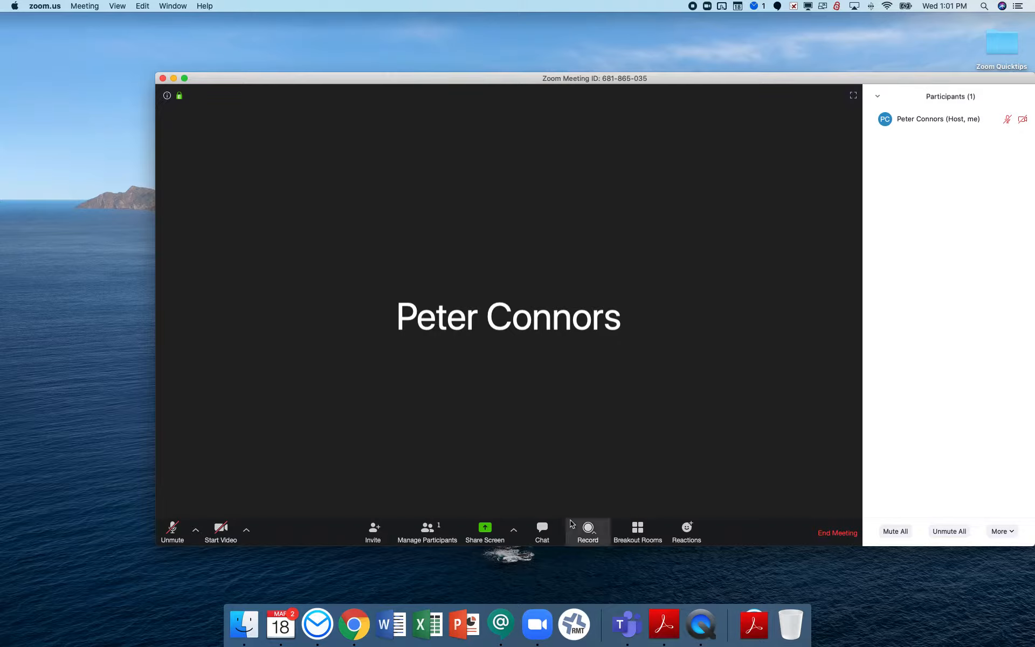
Step: Open the breakout rooms manager, review the participants in Breakout Rooms 1 and 2, and close all rooms
{"action": "left_click", "coordinate": [645, 526]}
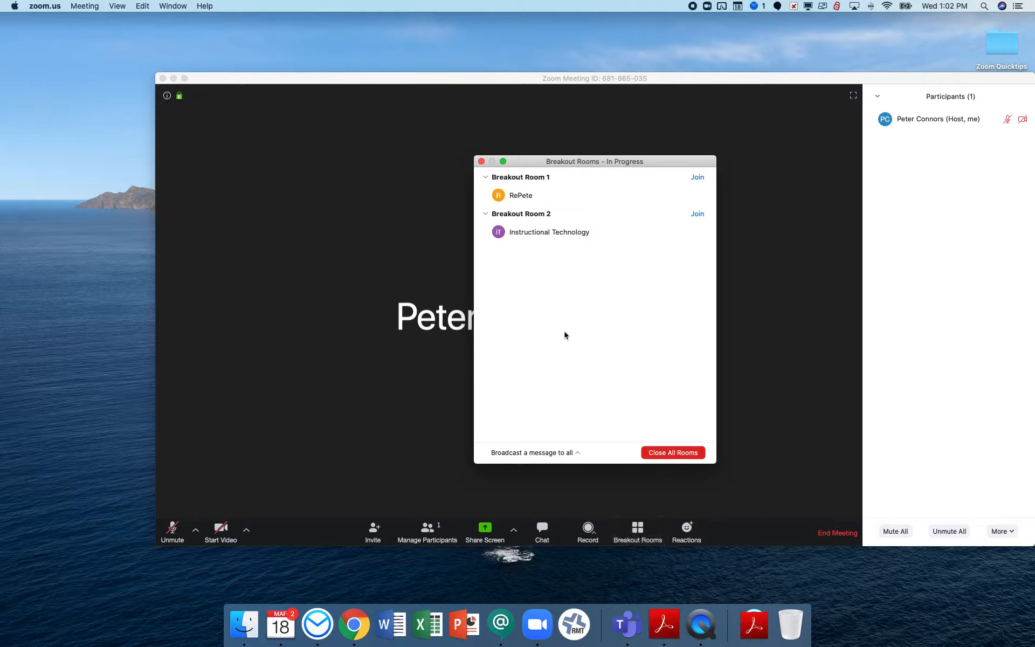
{"action": "left_click", "coordinate": [481, 162]}
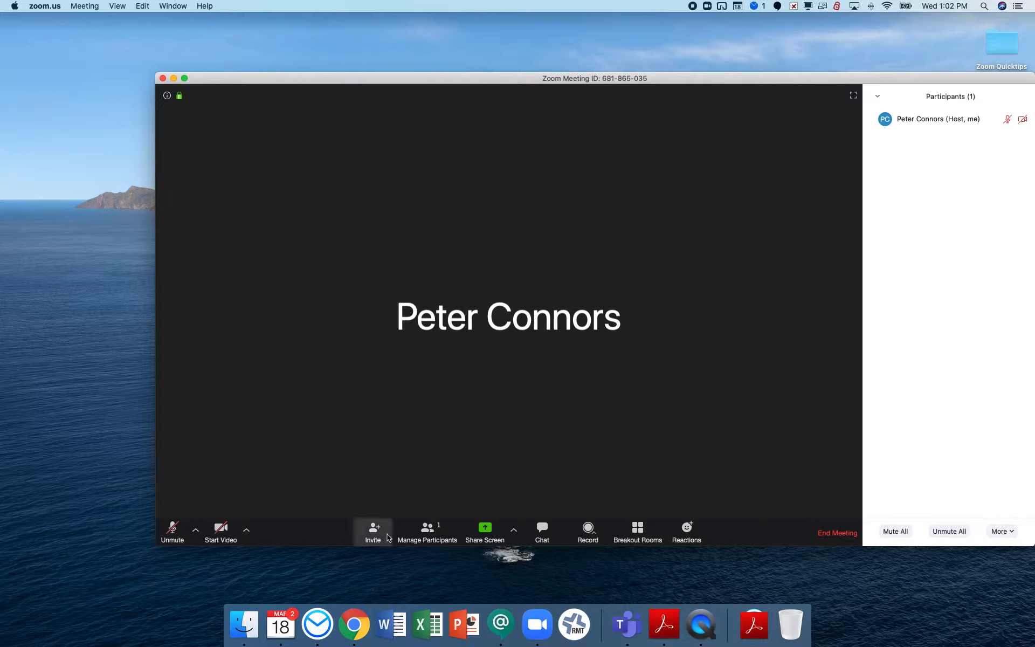
{"action": "left_click", "coordinate": [651, 541]}
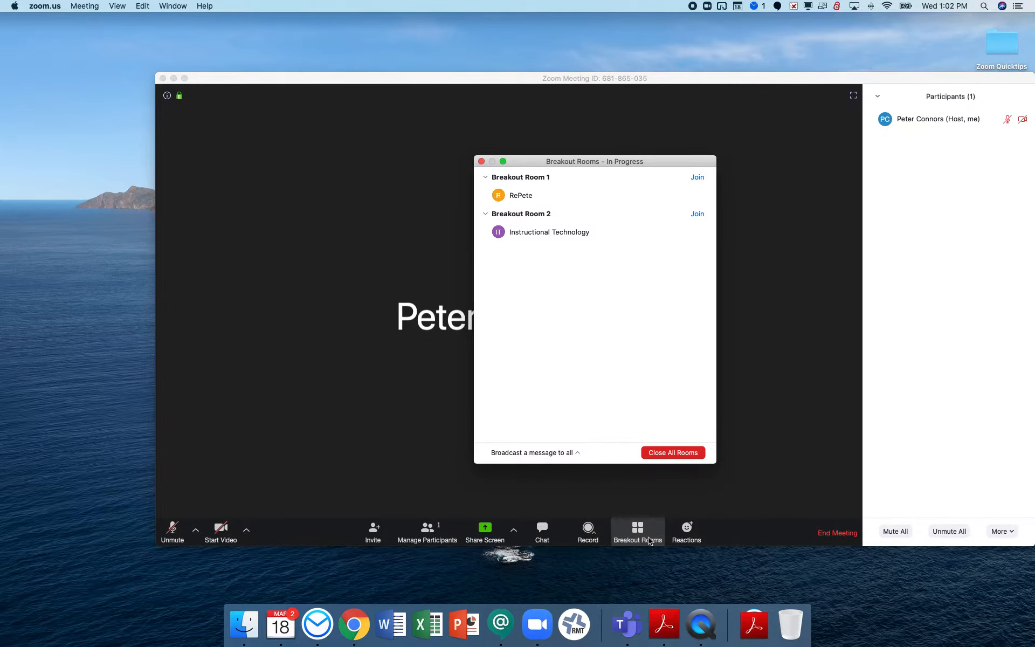
{"action": "mouse_move", "coordinate": [561, 193]}
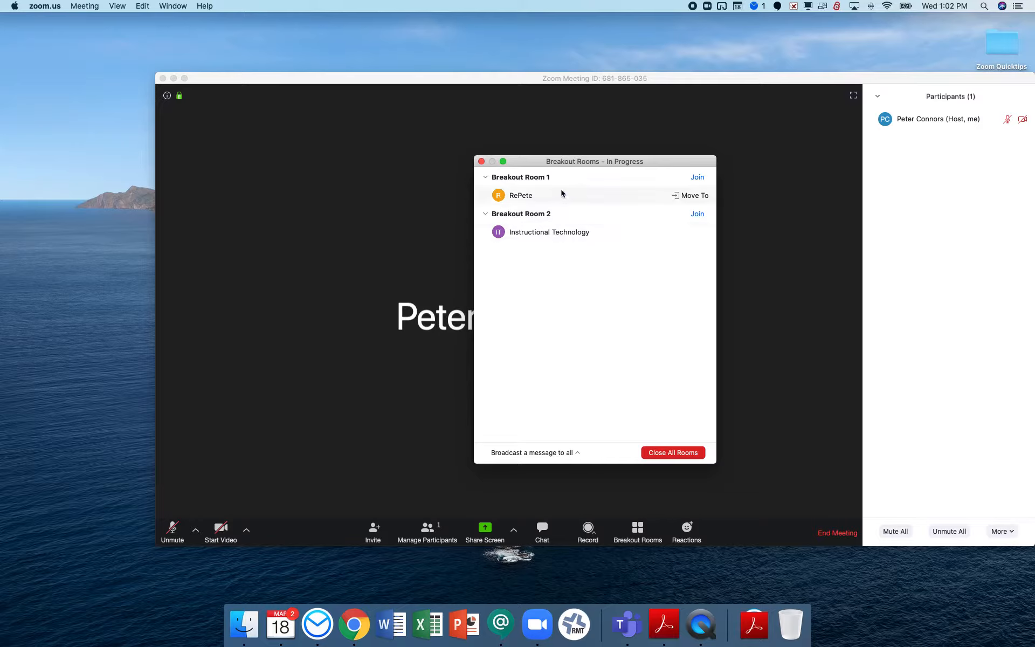
{"action": "mouse_move", "coordinate": [539, 236]}
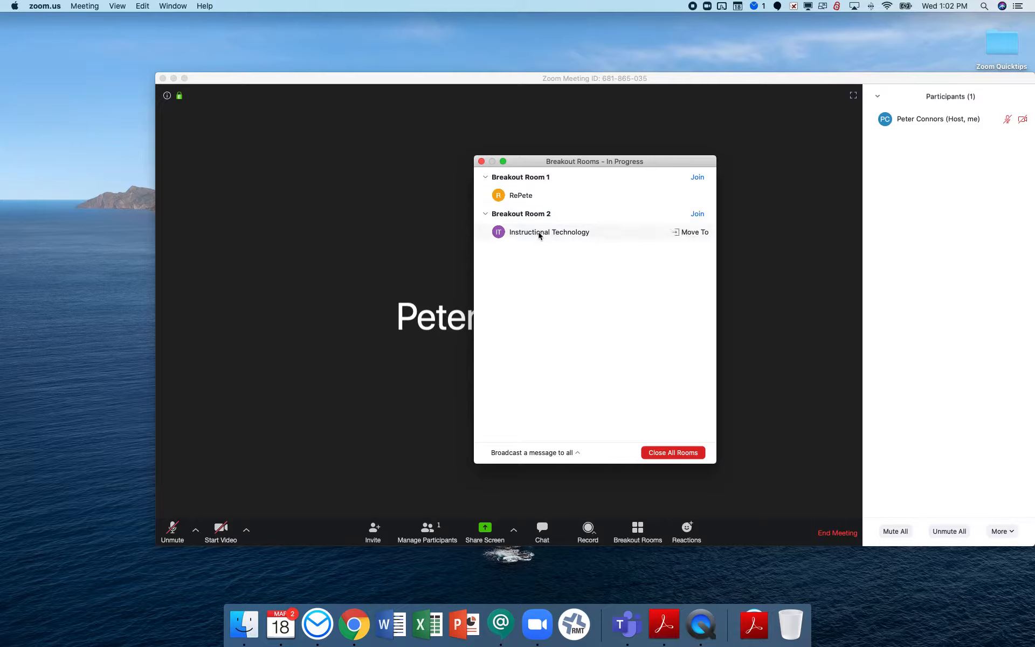
{"action": "mouse_move", "coordinate": [531, 205]}
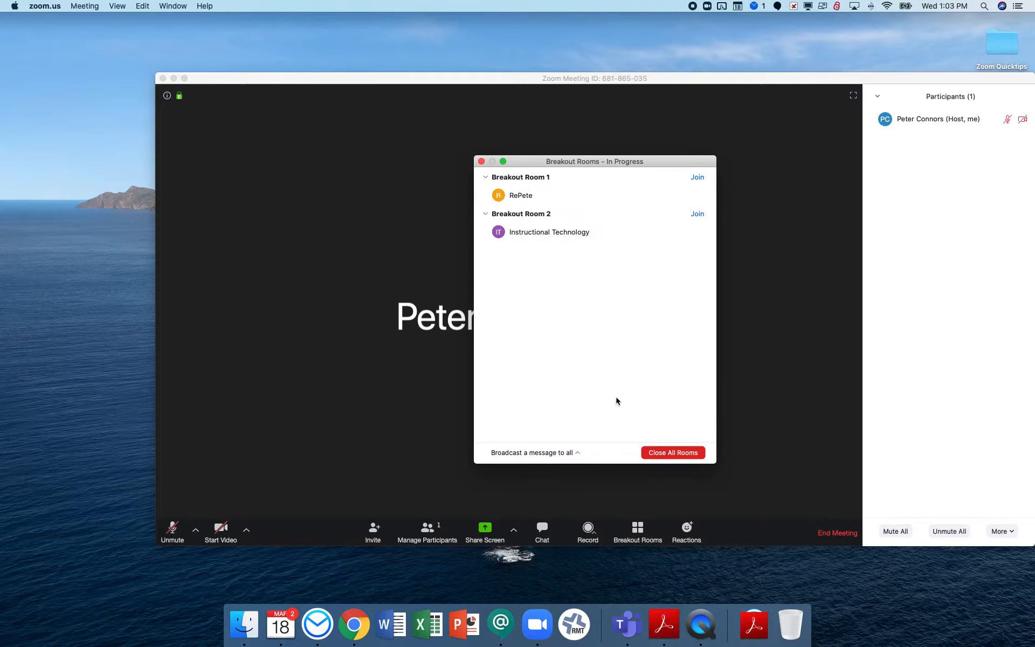
{"action": "left_click", "coordinate": [676, 453]}
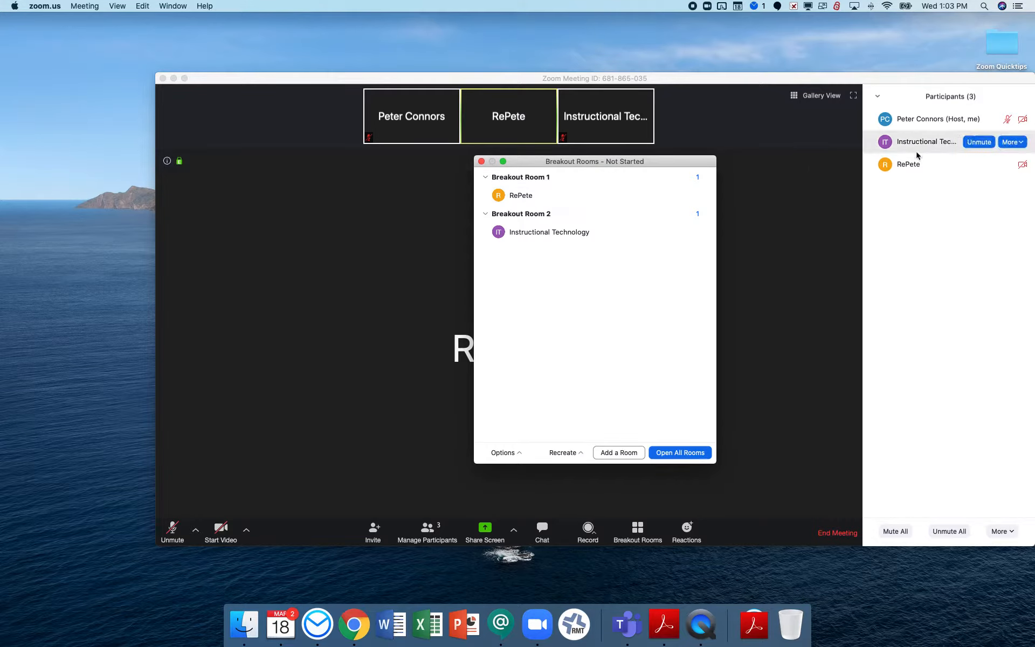
{"action": "mouse_move", "coordinate": [920, 165]}
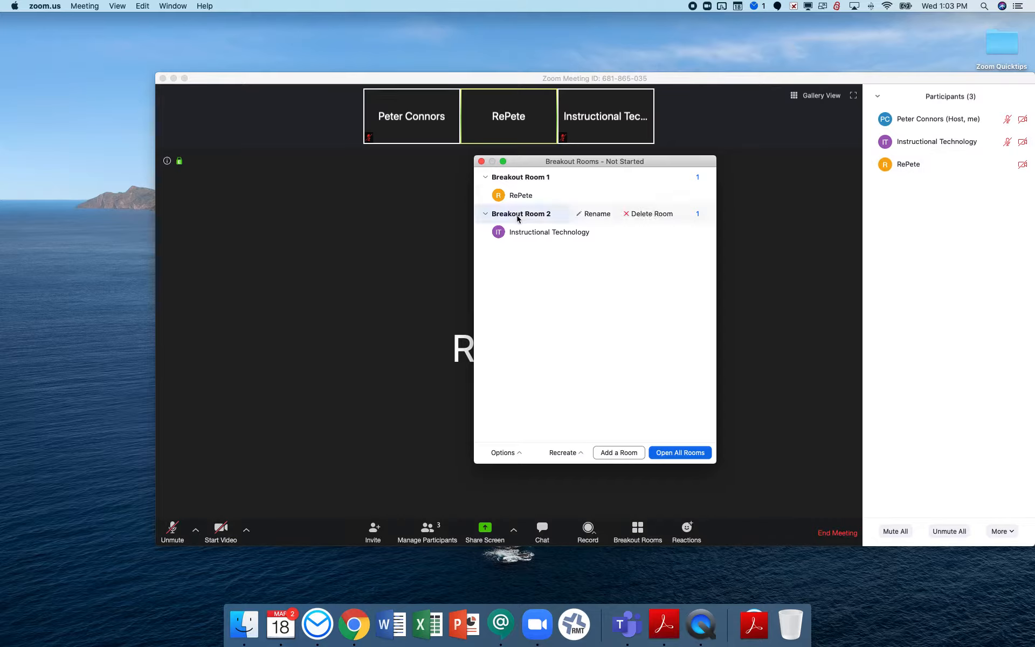
Step: Move the Instructional Technology participant to Breakout Room 1 and return it to Breakout Room 2
{"action": "mouse_move", "coordinate": [546, 201]}
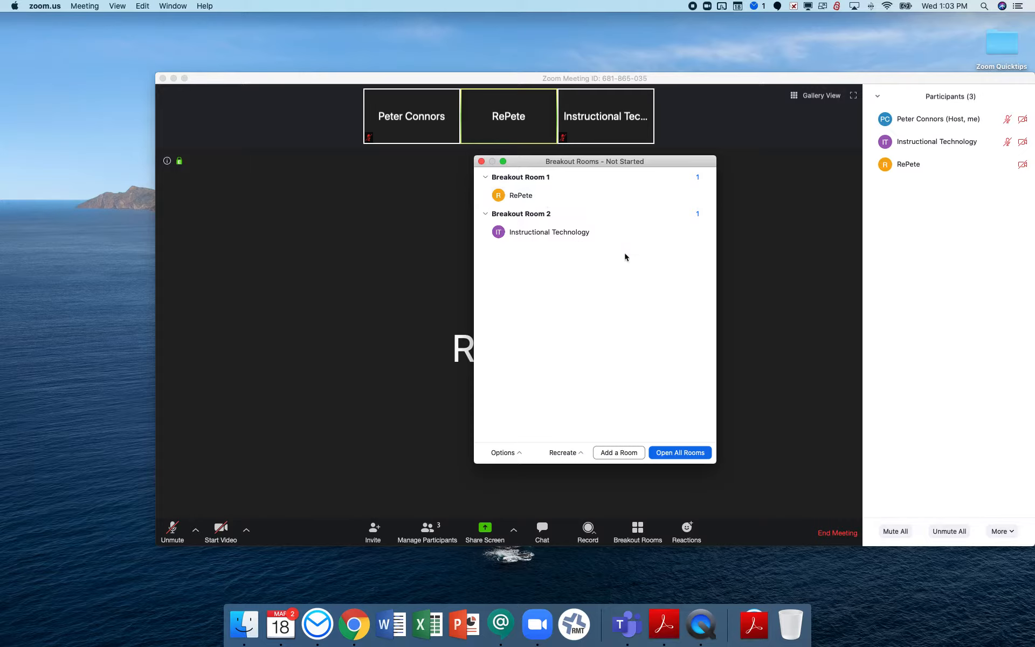
{"action": "mouse_move", "coordinate": [682, 234]}
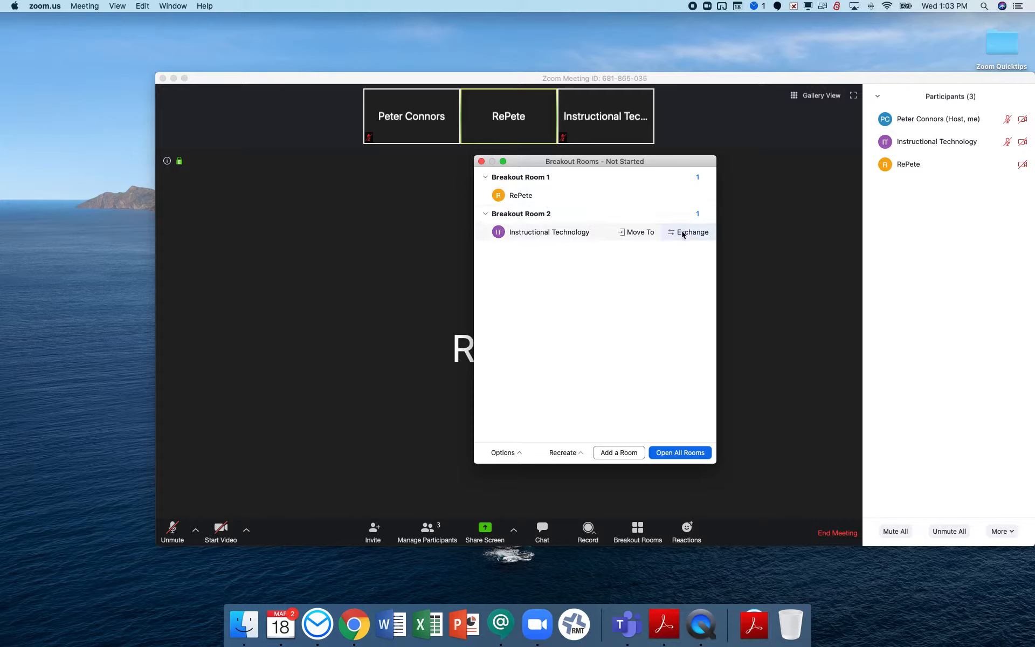
{"action": "left_click", "coordinate": [636, 233]}
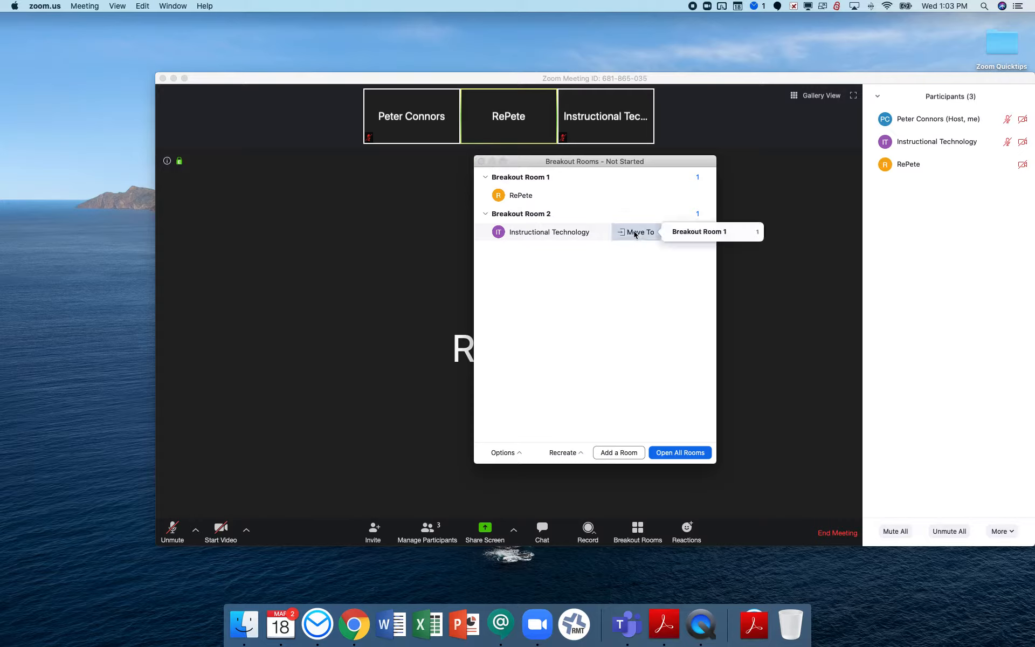
{"action": "left_click", "coordinate": [703, 232]}
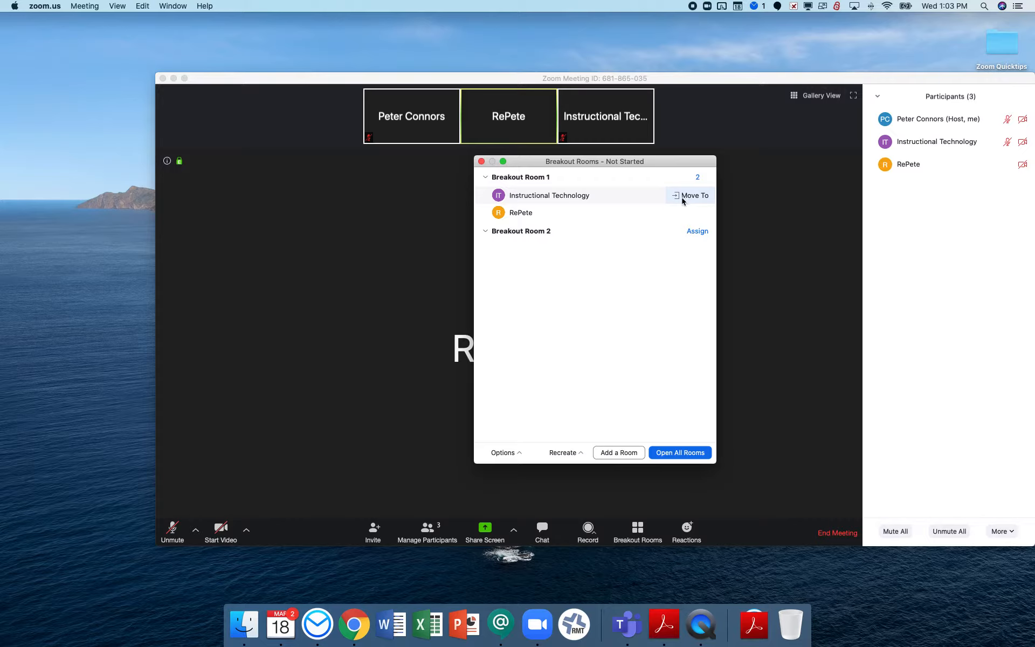
{"action": "left_click", "coordinate": [684, 199]}
{"action": "left_click", "coordinate": [757, 194]}
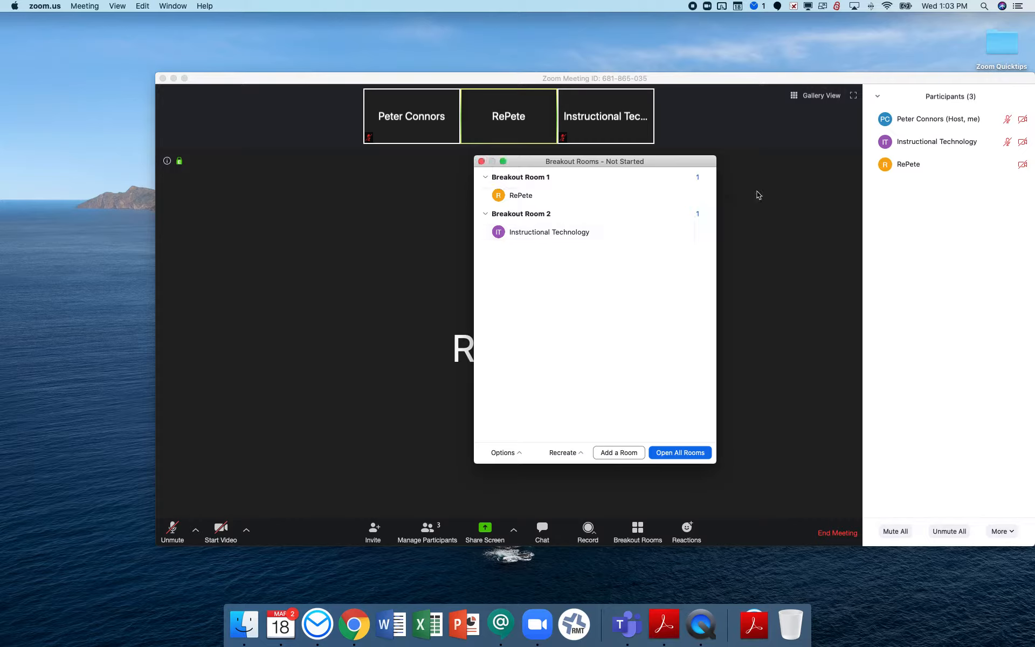
Step: Exchange the Instructional Technology participant in Breakout Room 2 with the participant in Breakout Room 1
{"action": "mouse_move", "coordinate": [591, 233]}
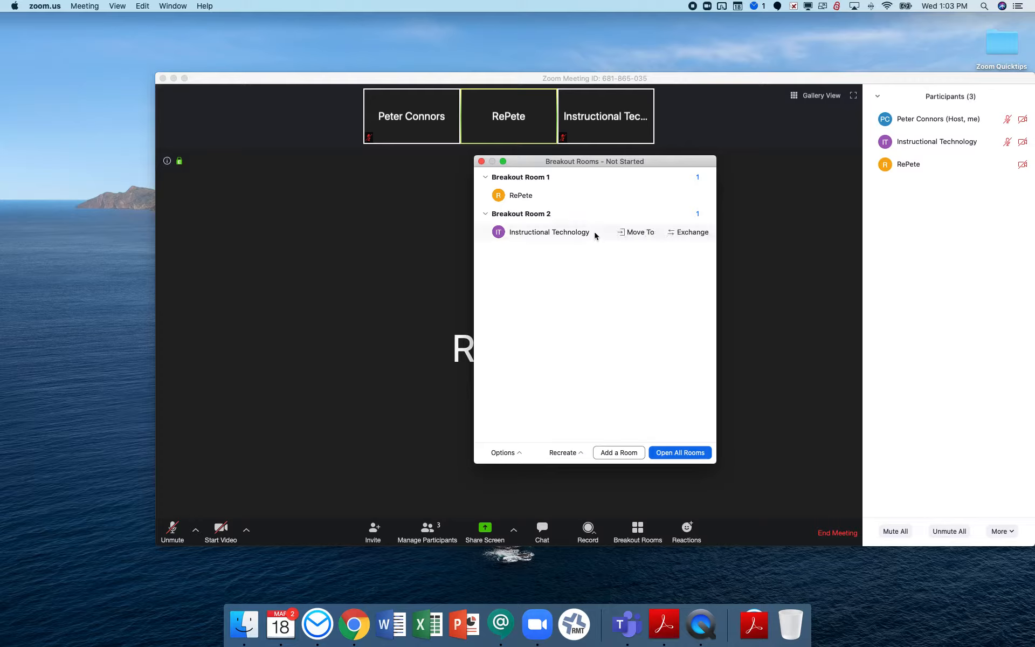
{"action": "left_click", "coordinate": [675, 232]}
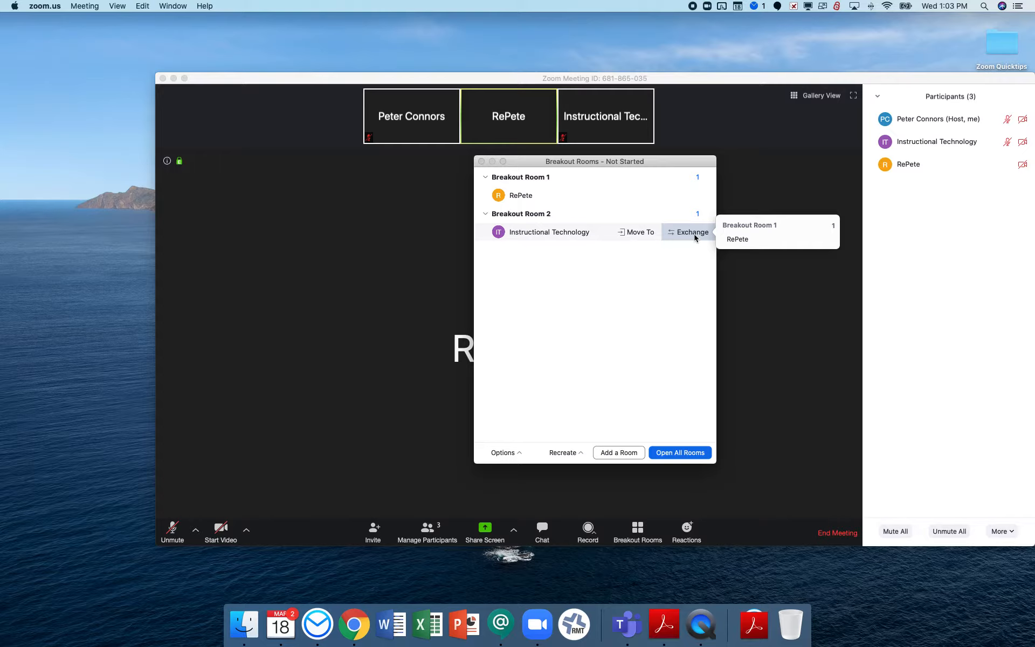
{"action": "left_click", "coordinate": [736, 241]}
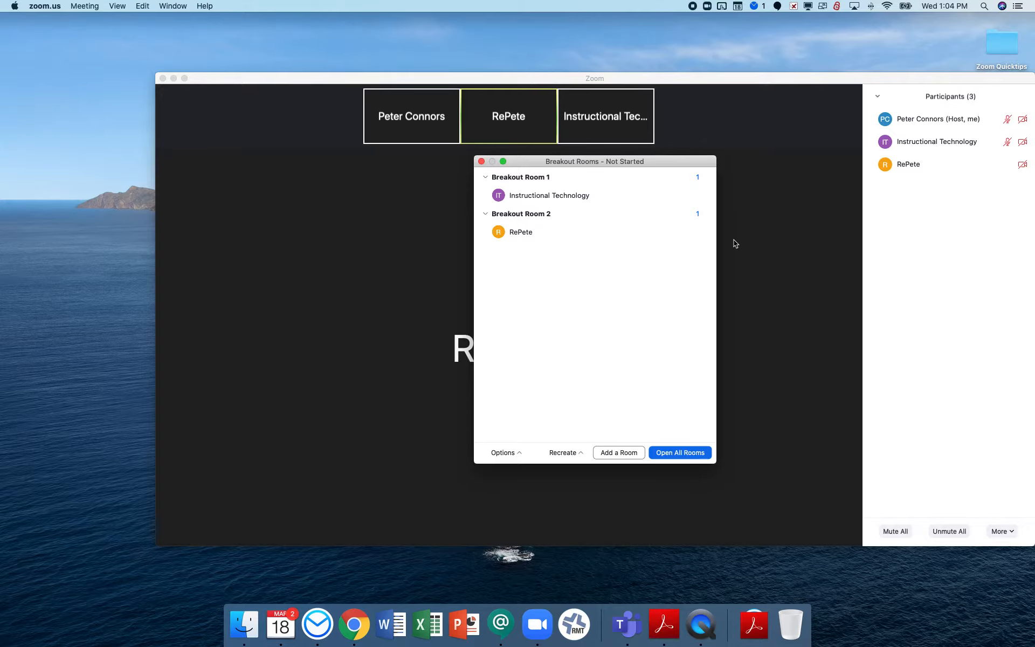
{"action": "mouse_move", "coordinate": [691, 236]}
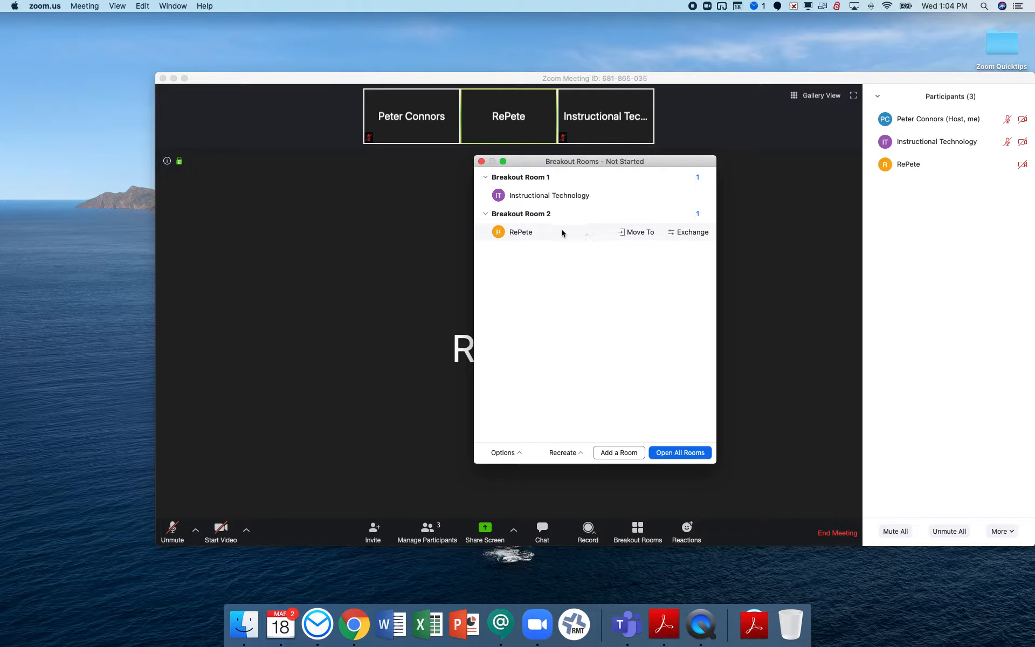
{"action": "mouse_move", "coordinate": [554, 223]}
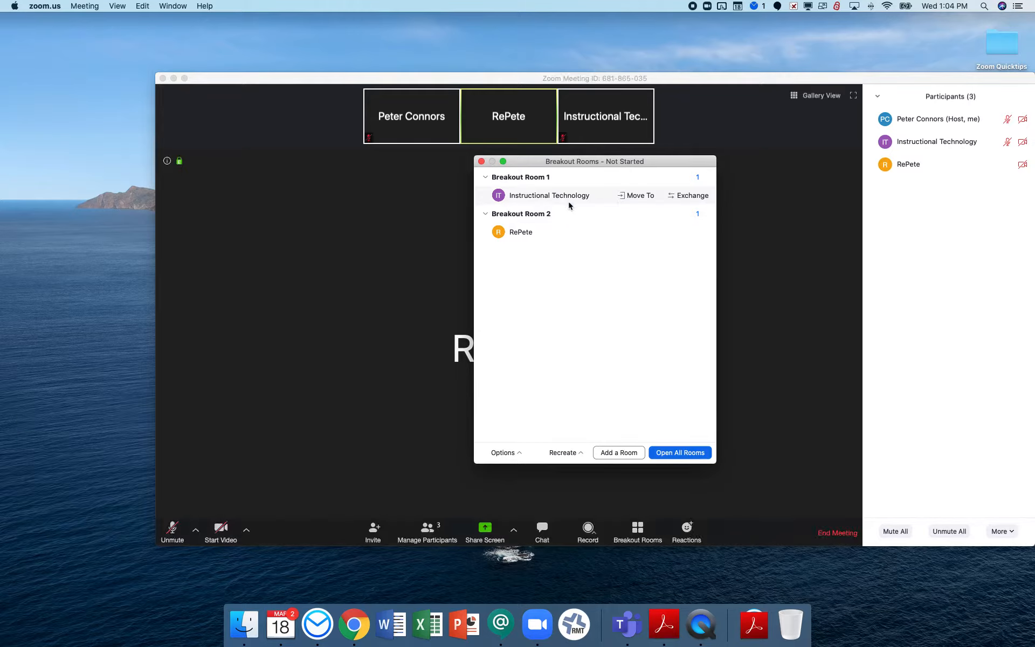
Step: Open all breakout rooms so the participants join their assigned rooms
{"action": "mouse_move", "coordinate": [566, 182]}
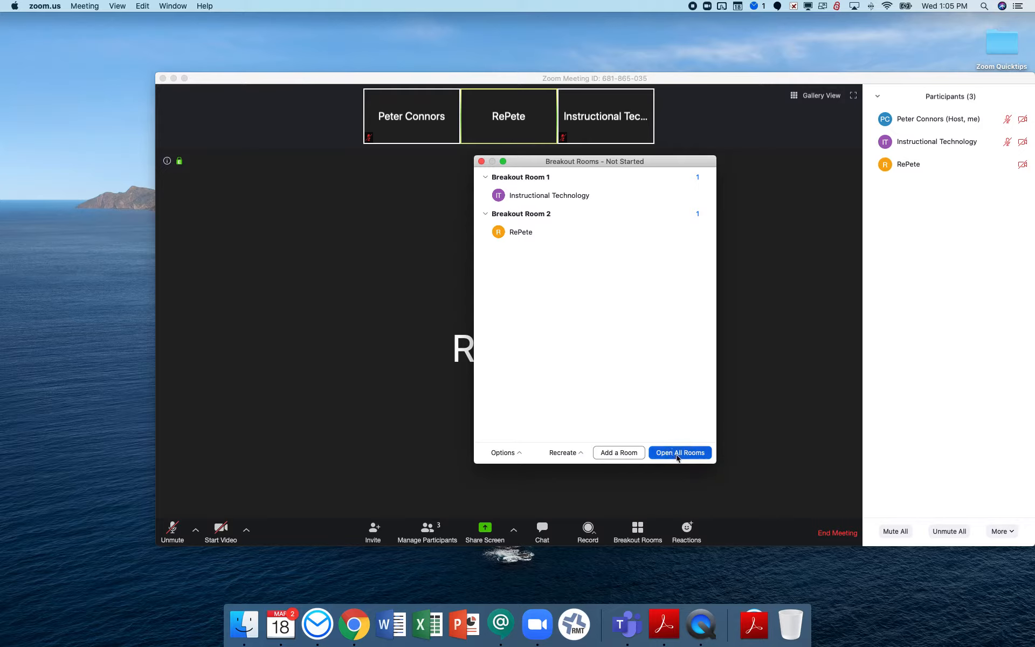
{"action": "left_click", "coordinate": [677, 453]}
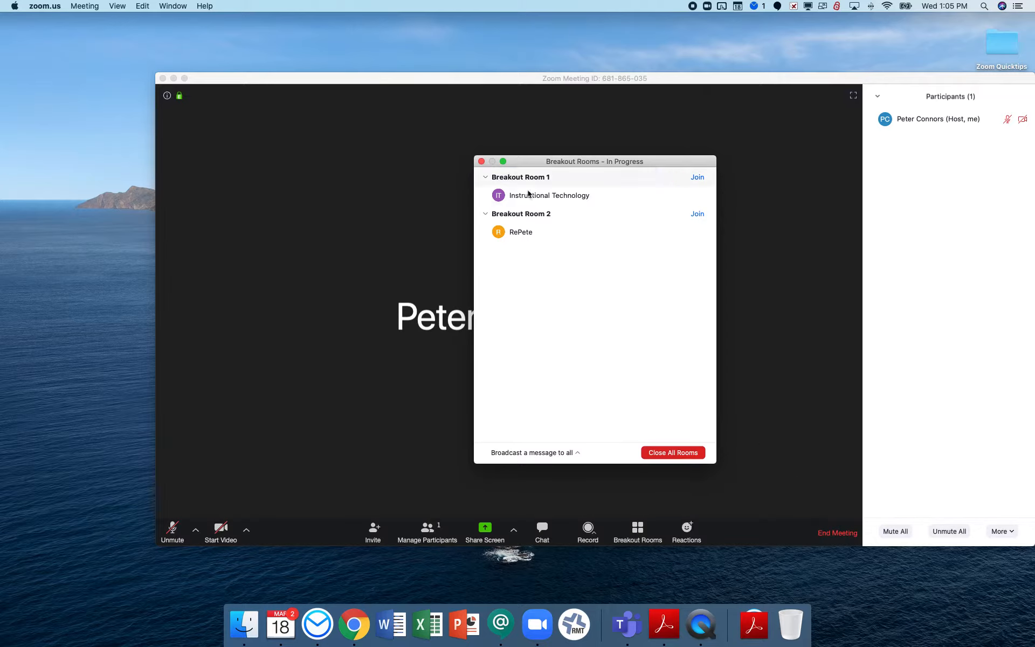
{"action": "mouse_move", "coordinate": [523, 197]}
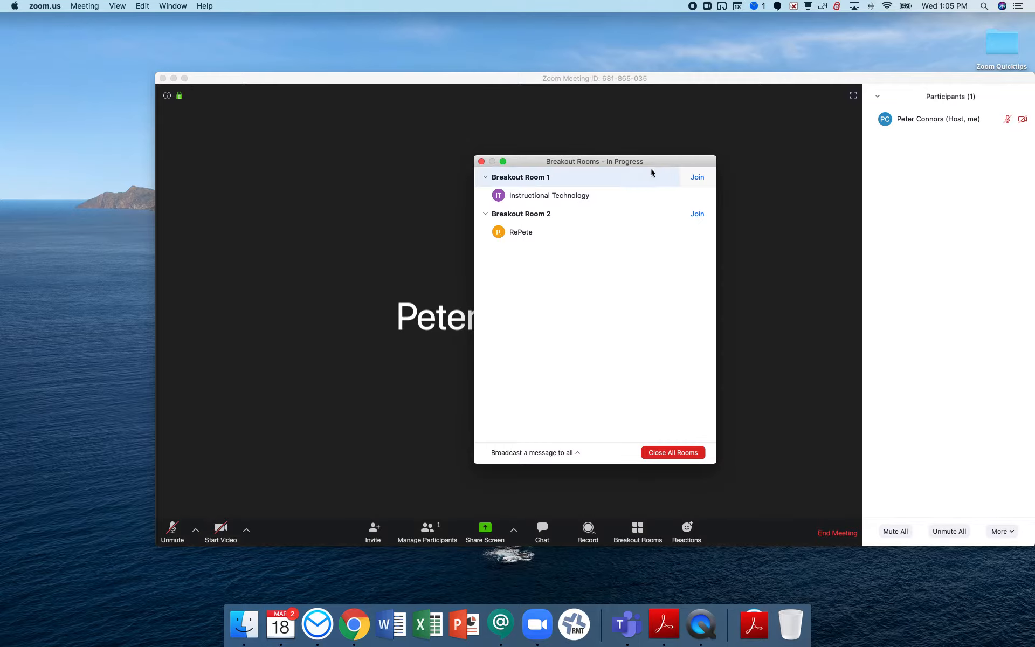
Step: Join Breakout Room 1 as host and show its participant list
{"action": "left_click", "coordinate": [695, 178]}
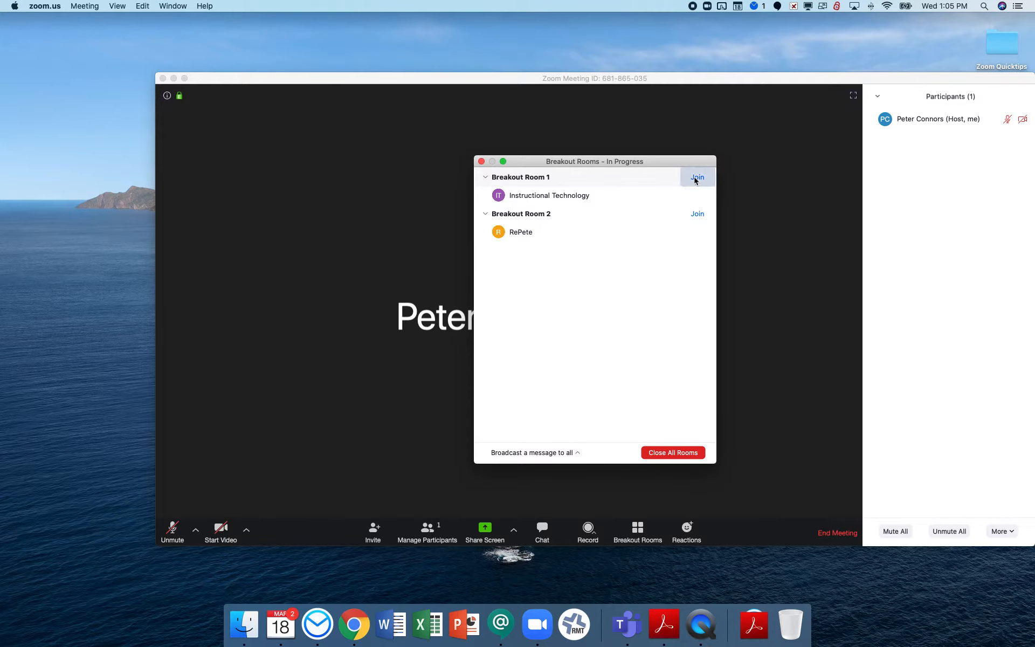
{"action": "left_click", "coordinate": [784, 193]}
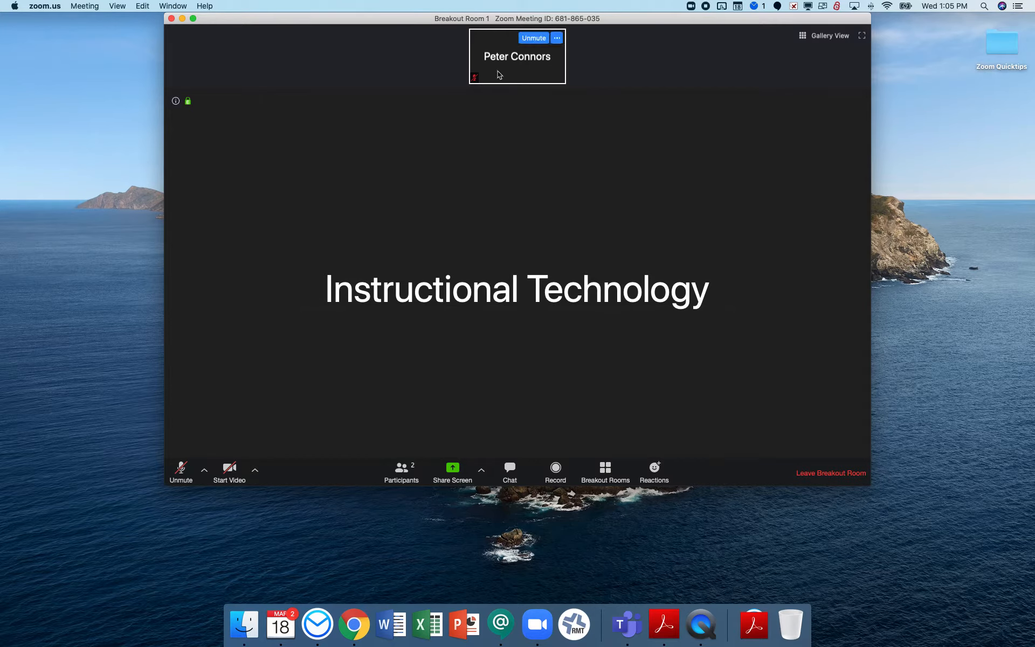
{"action": "left_click", "coordinate": [401, 474]}
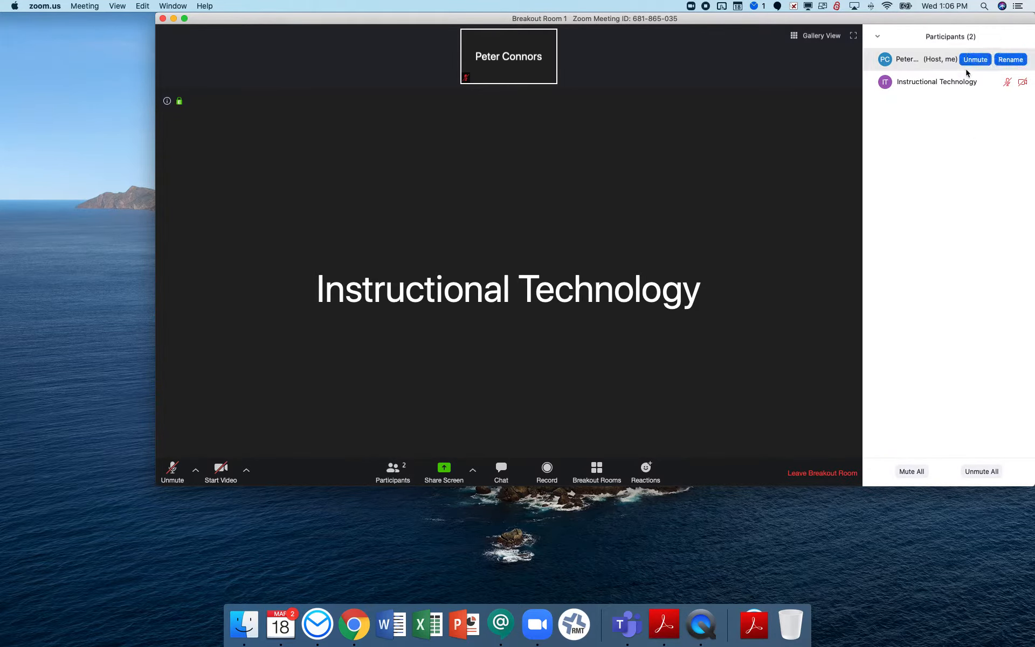
{"action": "mouse_move", "coordinate": [931, 64]}
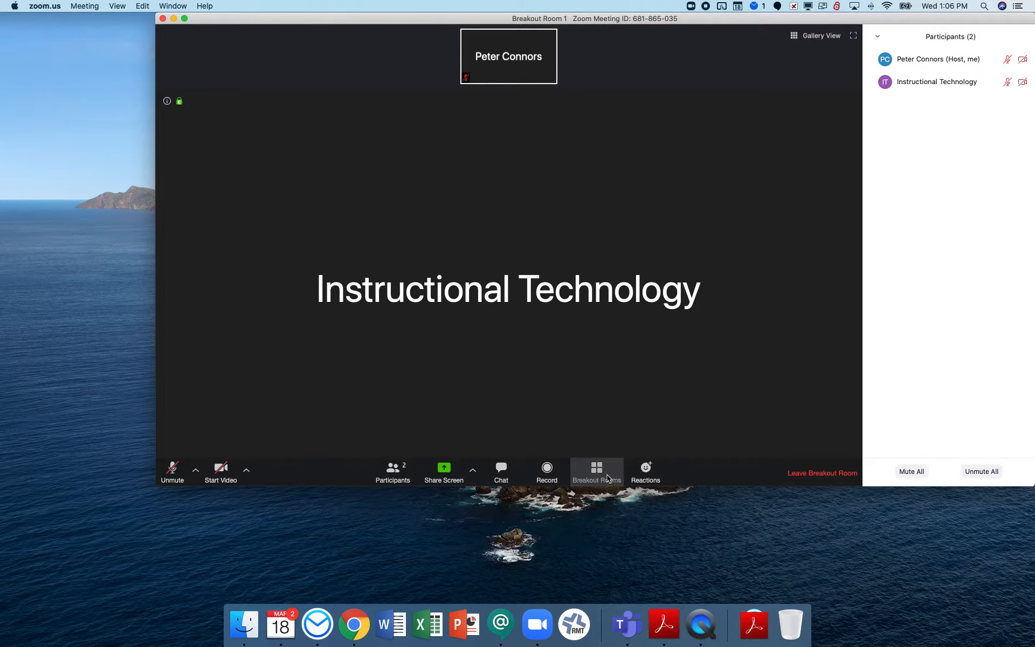
Step: Broadcast the message "Five minutes remaining" to all breakout rooms
{"action": "left_click", "coordinate": [608, 477]}
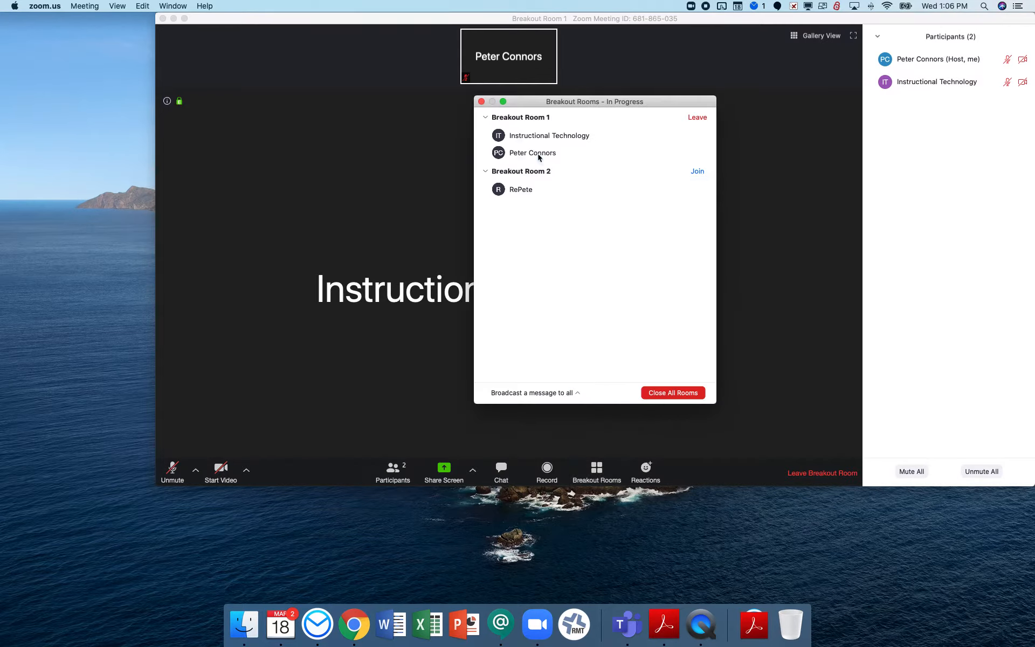
{"action": "mouse_move", "coordinate": [524, 134]}
{"action": "left_click", "coordinate": [574, 398]}
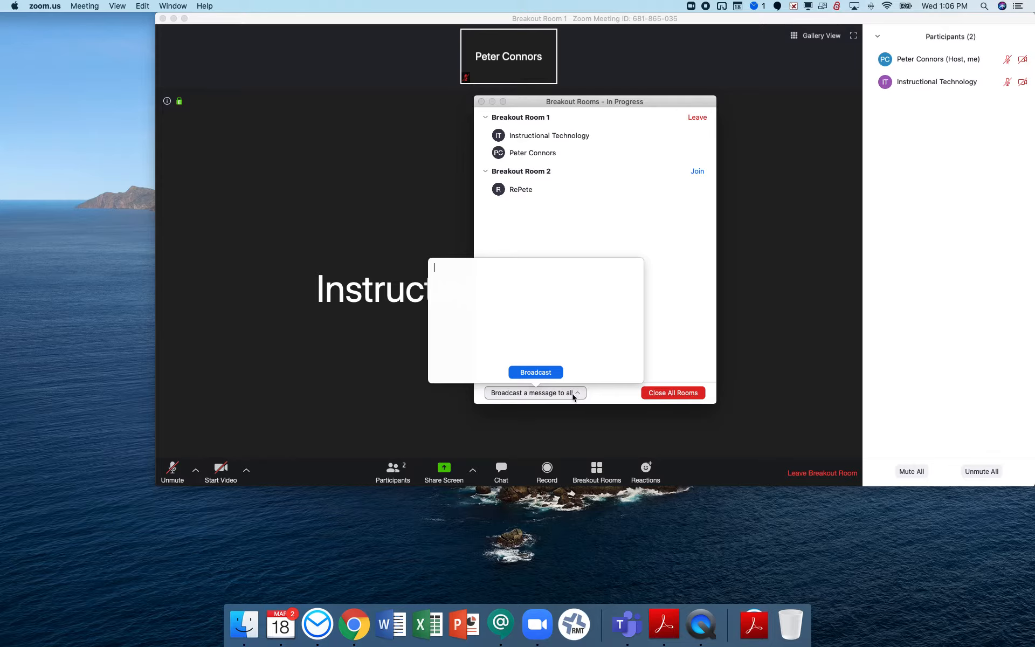
{"action": "type", "text": "Five "}
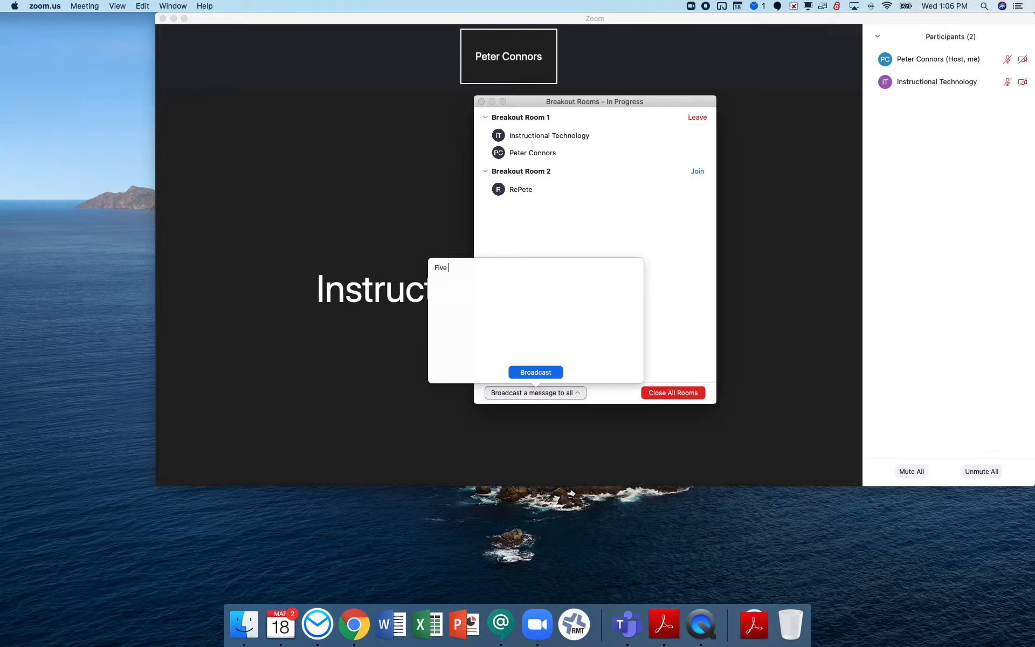
{"action": "type", "text": "minutes remaining"}
{"action": "left_click", "coordinate": [537, 372]}
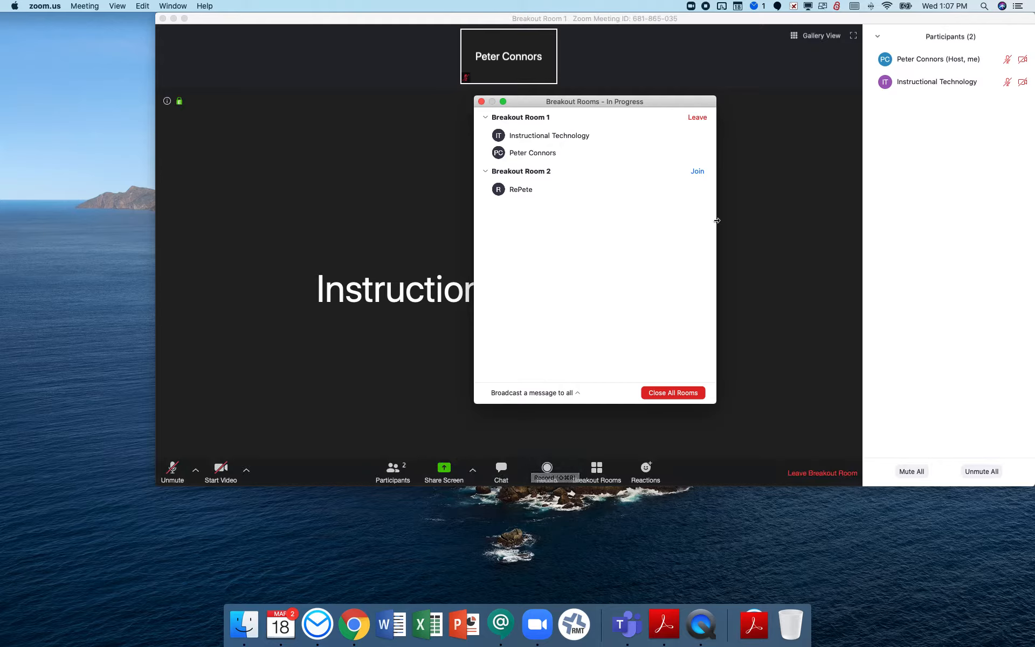
Step: Leave Breakout Room 1 for the main session and close all breakout rooms
{"action": "left_click", "coordinate": [701, 118]}
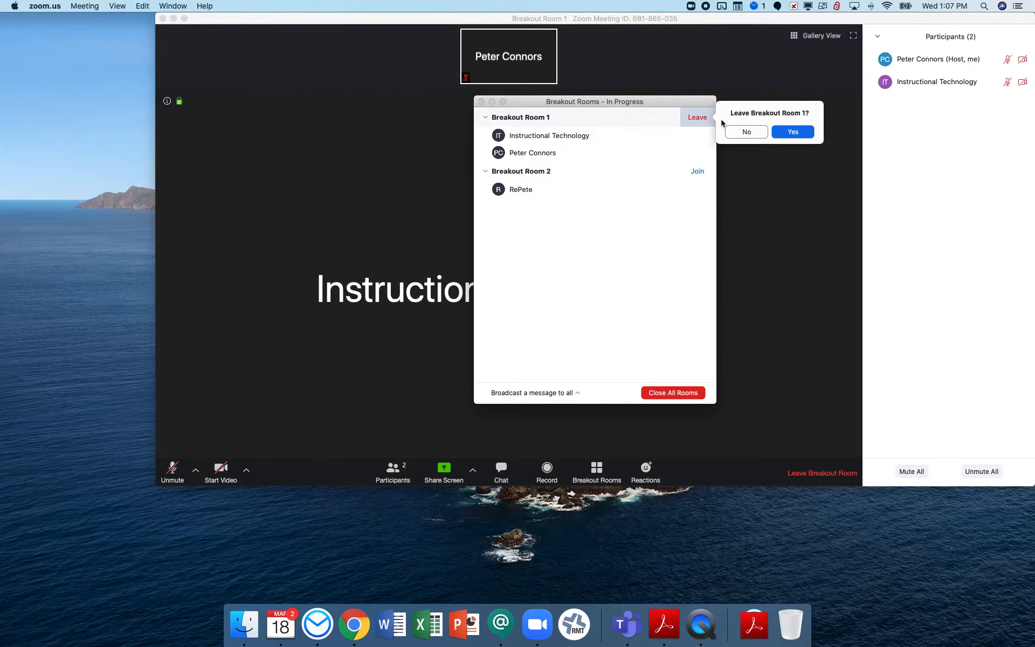
{"action": "left_click", "coordinate": [787, 129]}
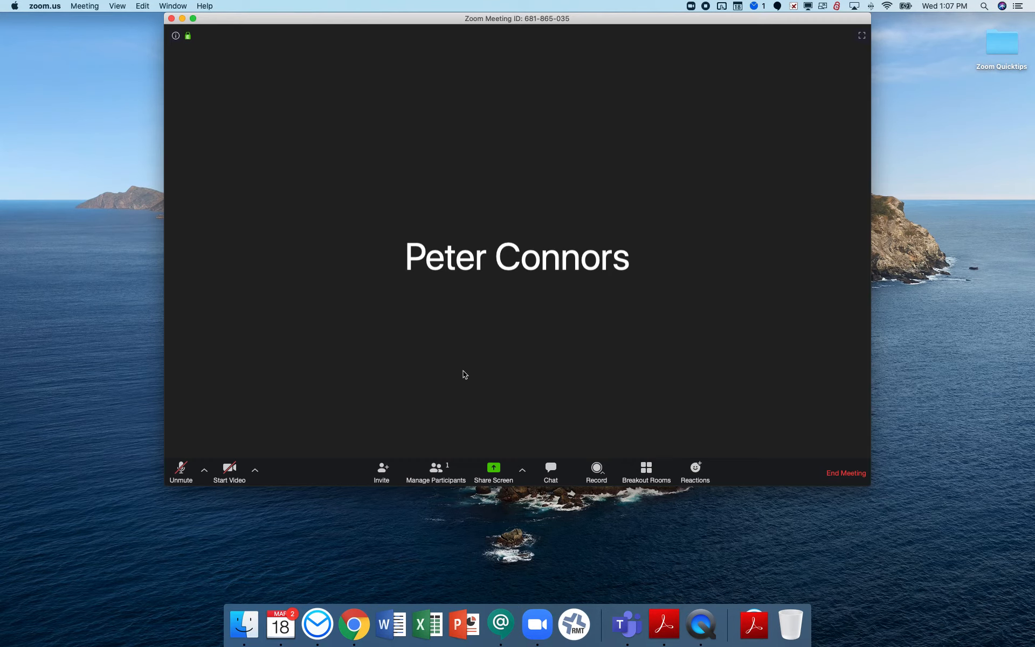
{"action": "left_click", "coordinate": [639, 471]}
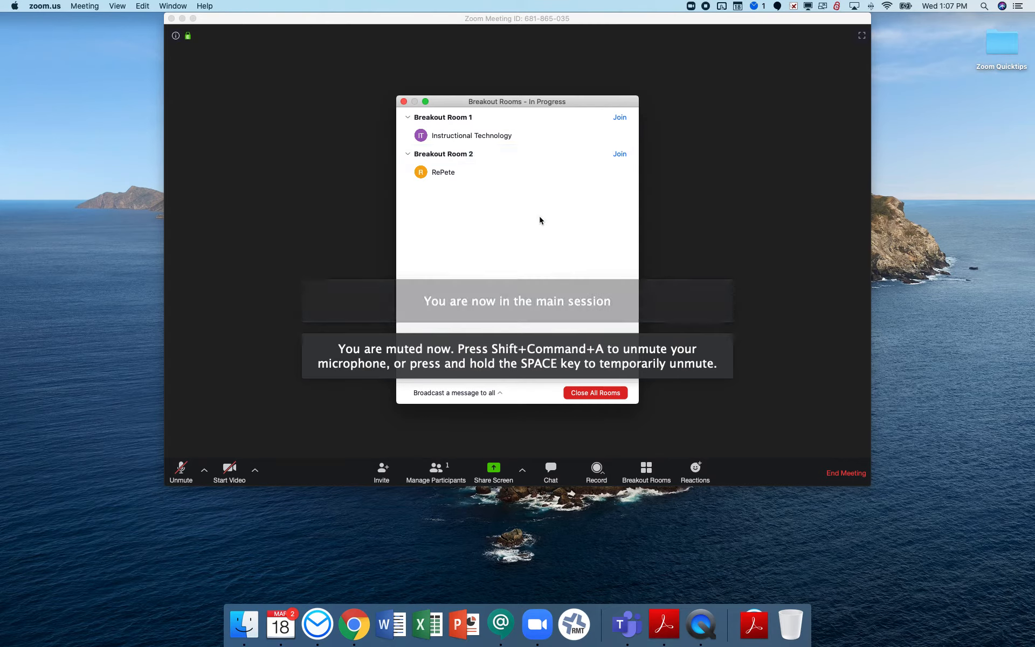
{"action": "left_click", "coordinate": [598, 393]}
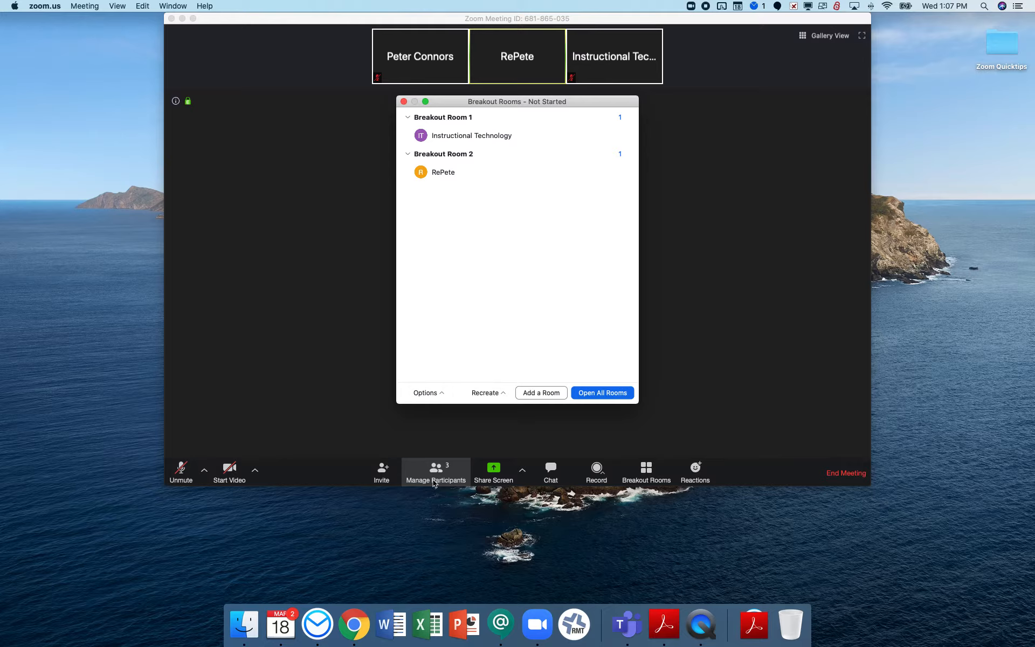
Step: Close the breakout rooms manager and show the main session's participant list
{"action": "mouse_move", "coordinate": [449, 143]}
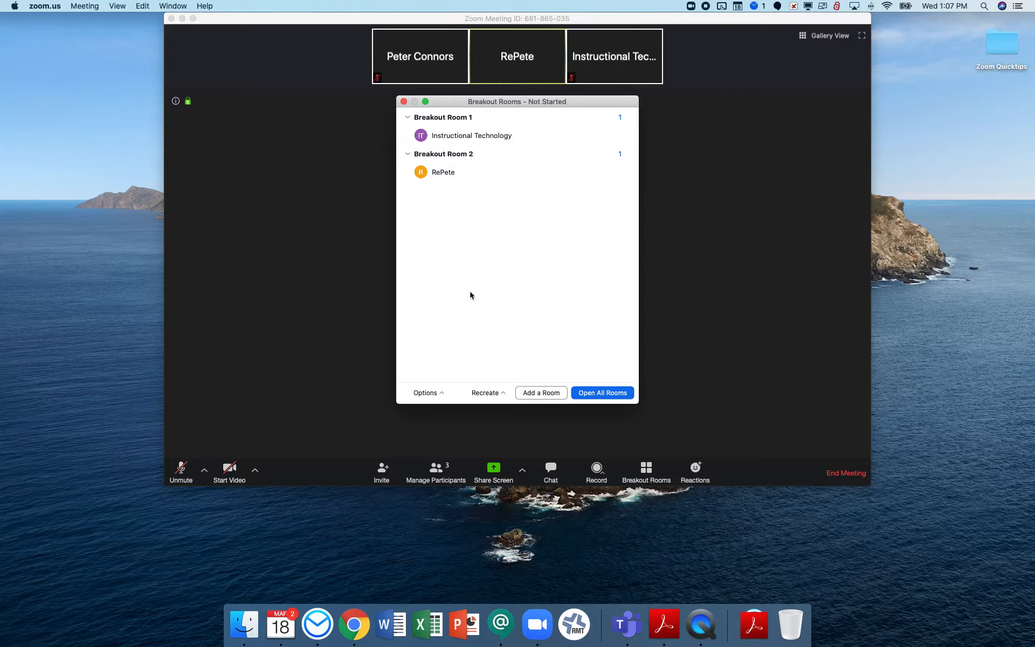
{"action": "mouse_move", "coordinate": [495, 111]}
{"action": "left_click", "coordinate": [357, 351]}
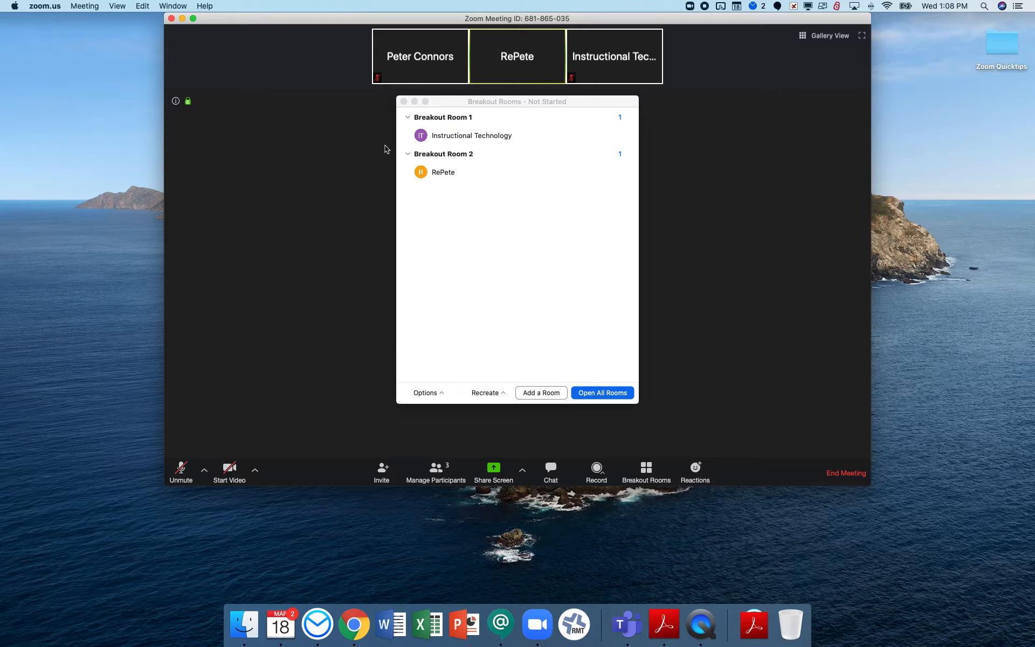
{"action": "left_click", "coordinate": [404, 102]}
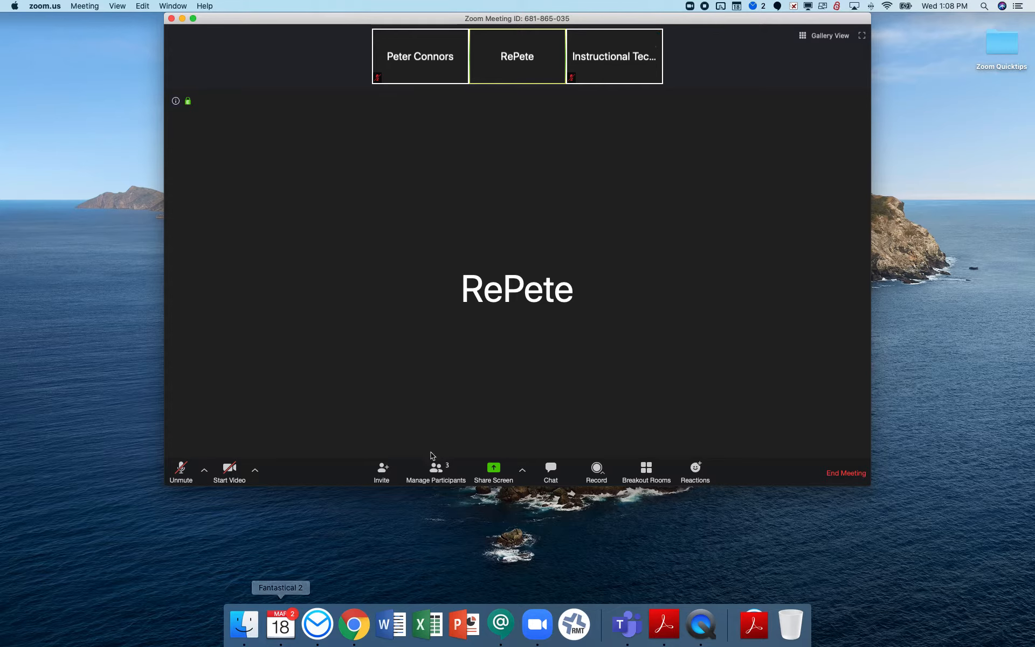
{"action": "left_click", "coordinate": [436, 470]}
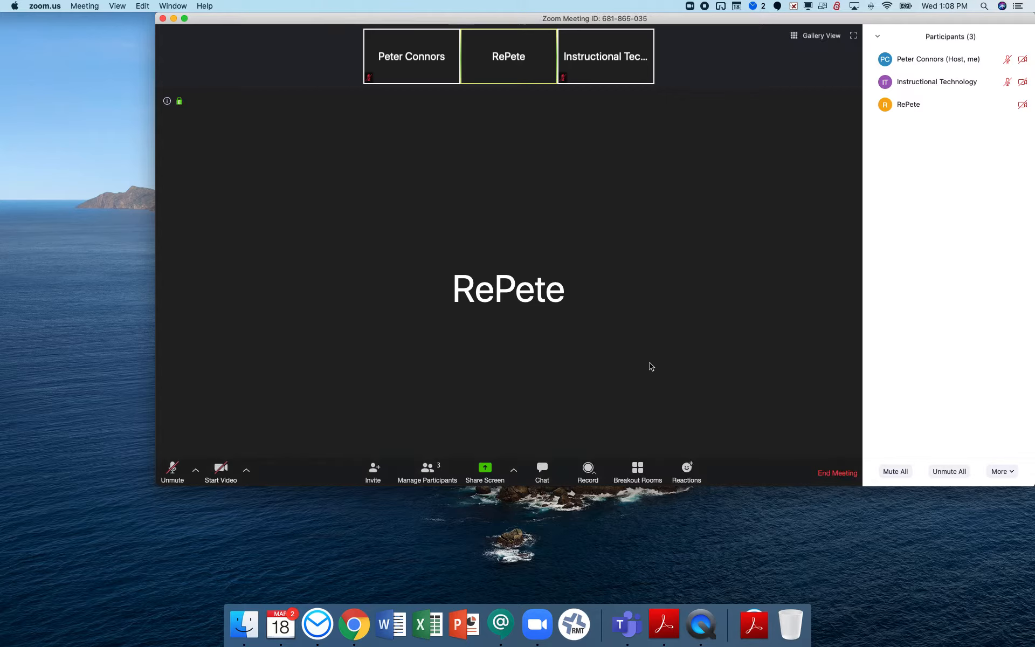
Step: Reopen the breakout rooms manager and rename Breakout Room 1 as K and Breakout Room 2 as 1
{"action": "left_click", "coordinate": [651, 486]}
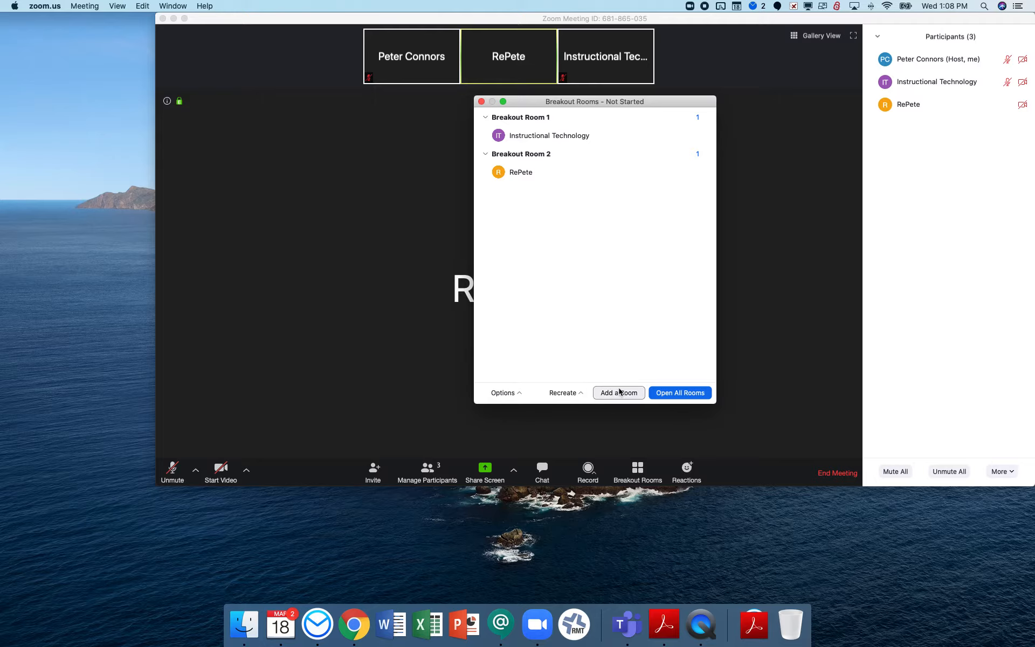
{"action": "left_click", "coordinate": [594, 119]}
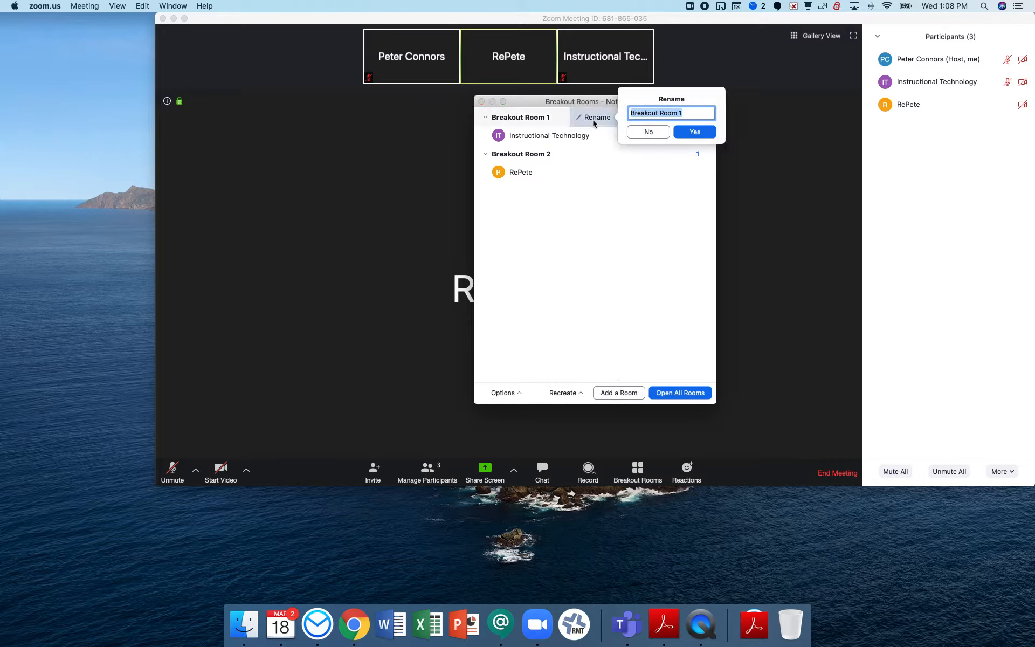
{"action": "type", "text": "K"}
{"action": "left_click", "coordinate": [702, 130]}
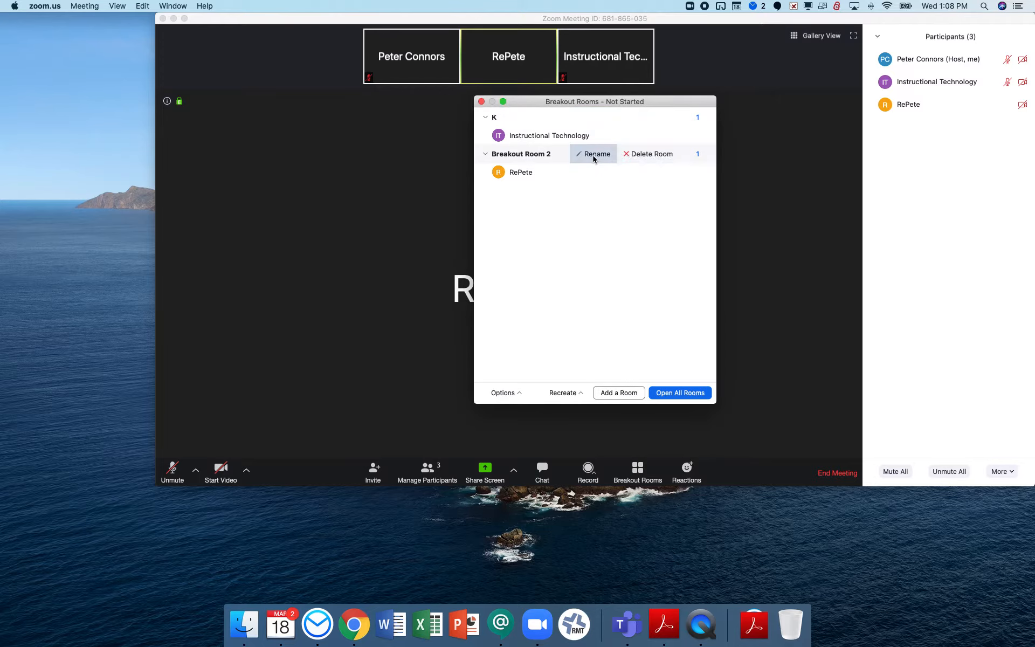
{"action": "left_click", "coordinate": [594, 156]}
{"action": "type", "text": "1"}
{"action": "left_click", "coordinate": [695, 167]}
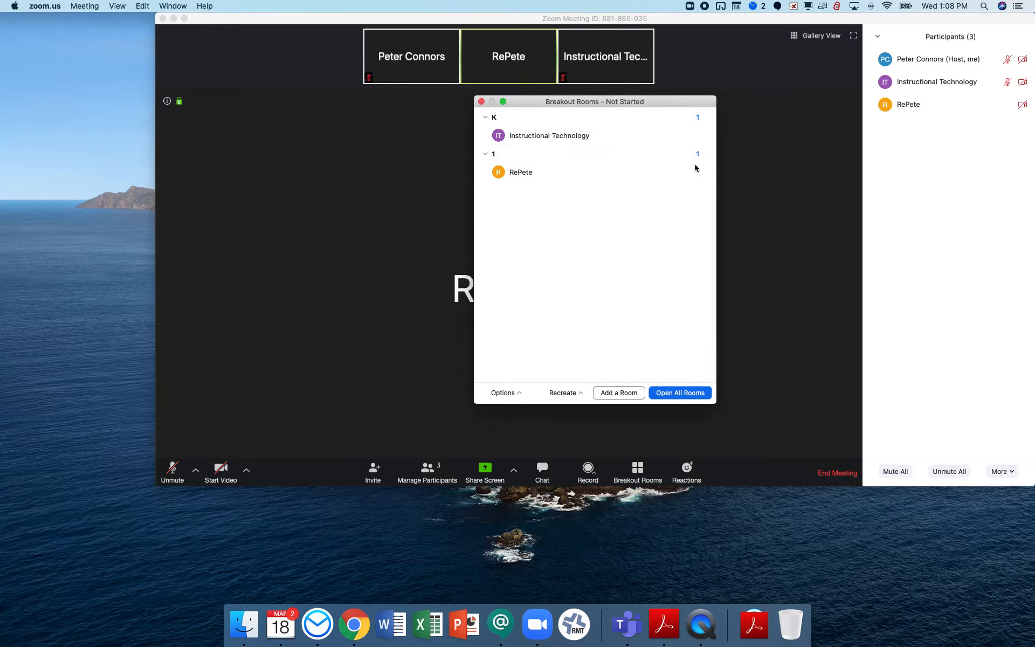
Step: Add a third breakout room and rename it as 2
{"action": "left_click", "coordinate": [625, 394]}
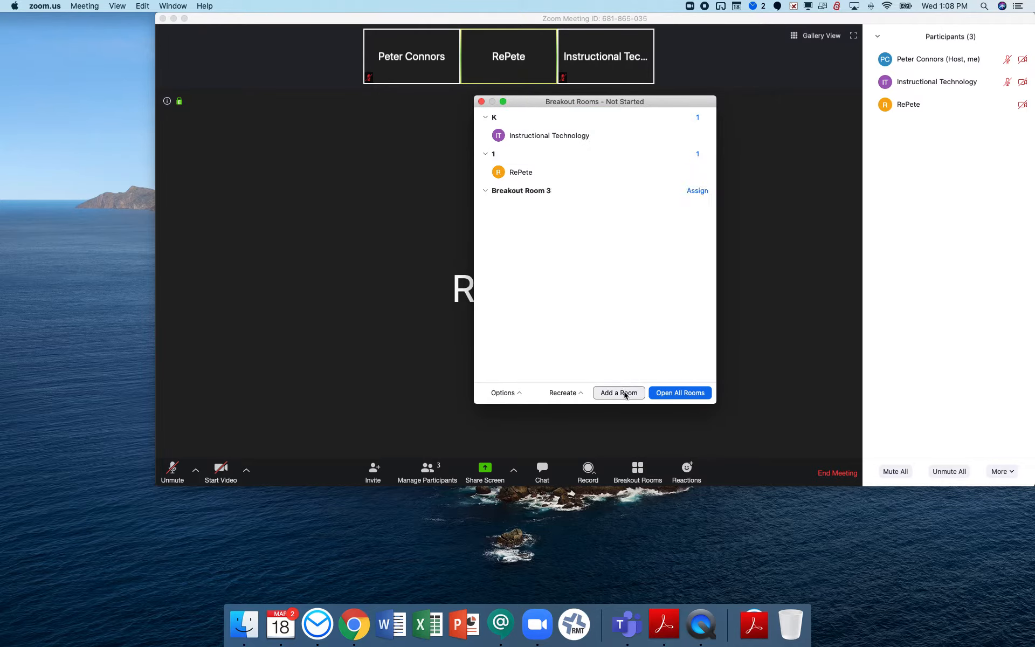
{"action": "left_click", "coordinate": [600, 192]}
{"action": "type", "text": "2"}
{"action": "left_click", "coordinate": [693, 205]}
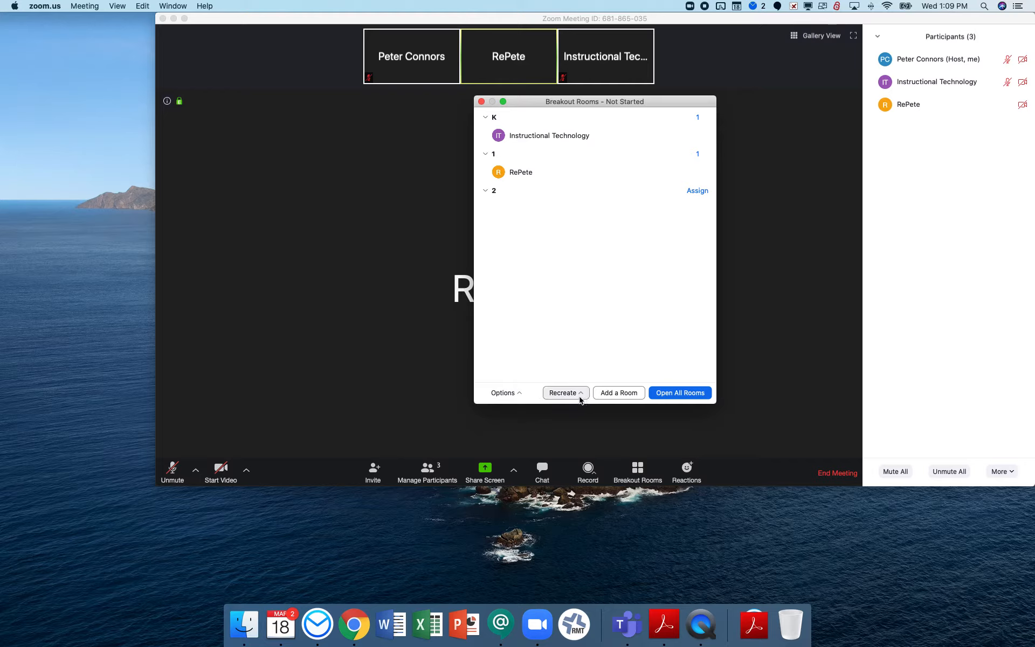
Step: Review the breakout room options and recreate all rooms with the participants assigned automatically into 2 rooms
{"action": "left_click", "coordinate": [504, 392]}
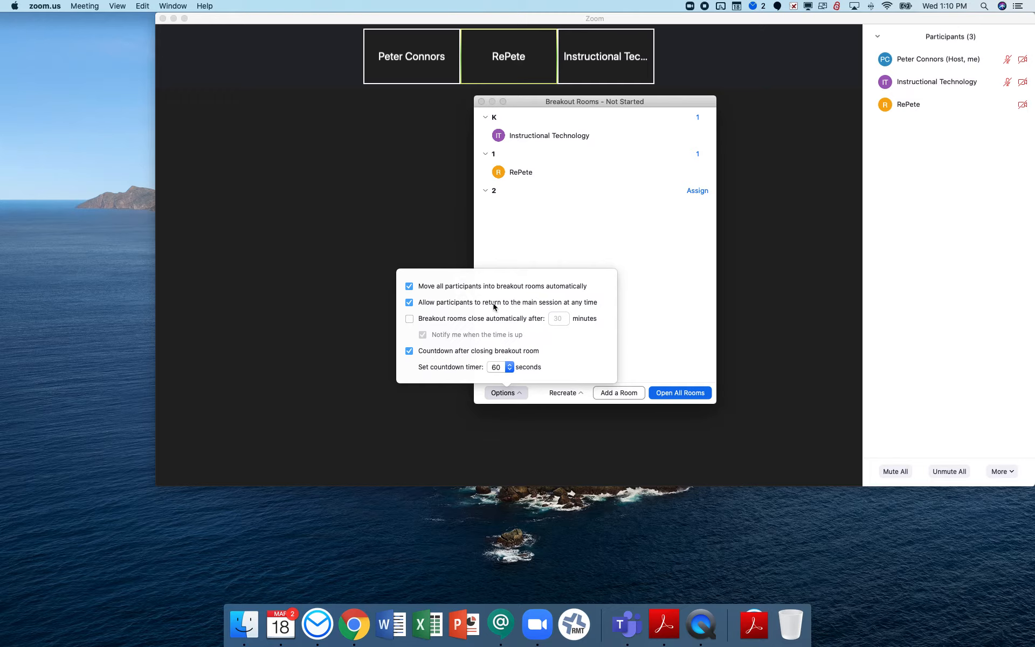
{"action": "left_click", "coordinate": [524, 230]}
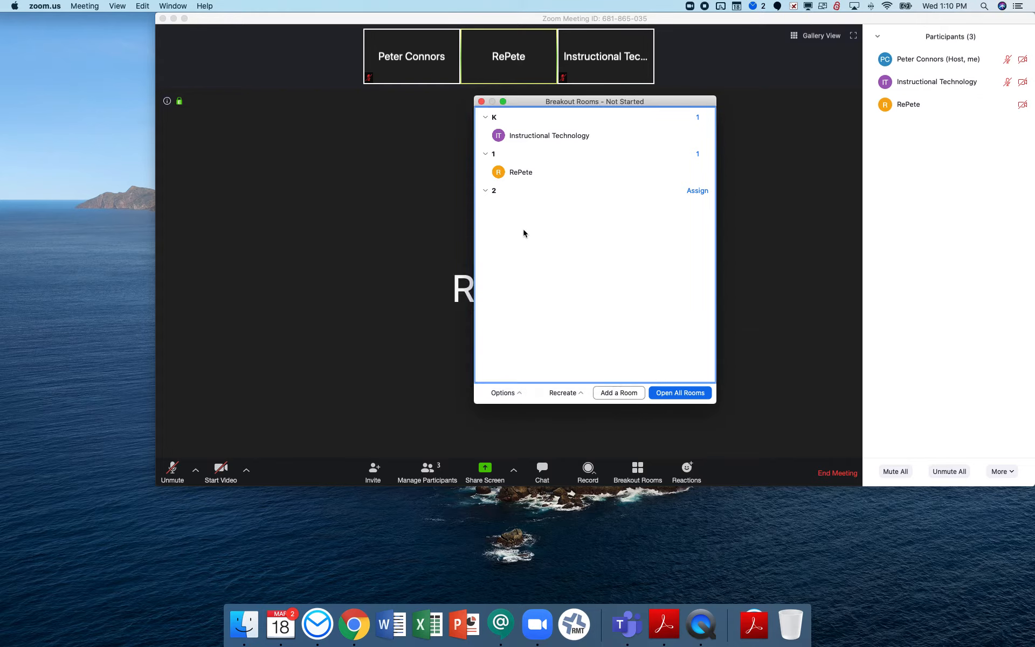
{"action": "left_click", "coordinate": [563, 394]}
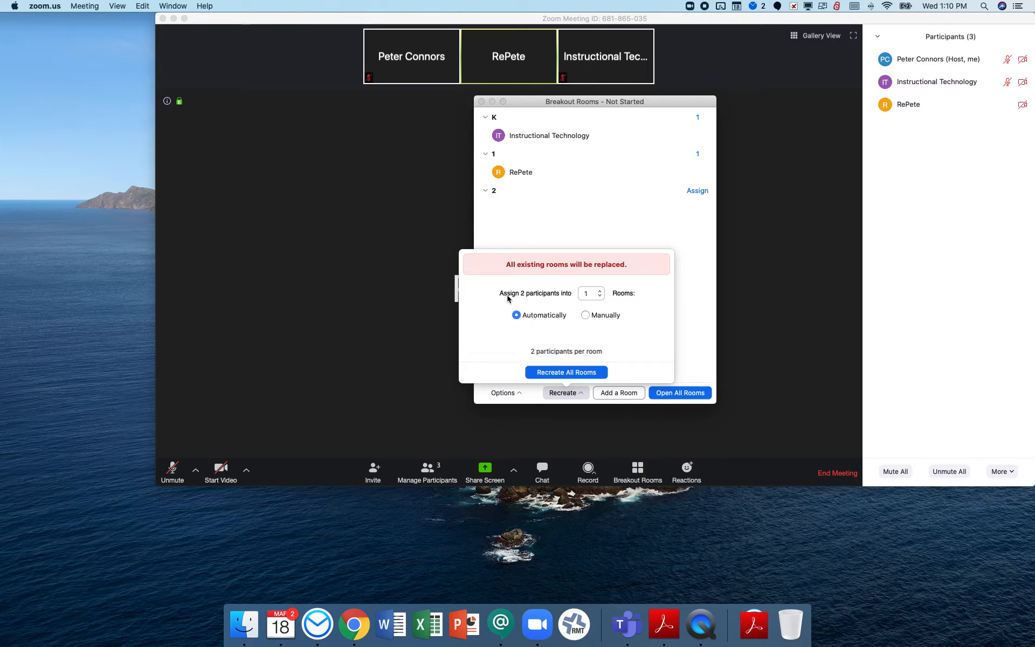
{"action": "left_click", "coordinate": [600, 291]}
{"action": "left_click", "coordinate": [557, 374]}
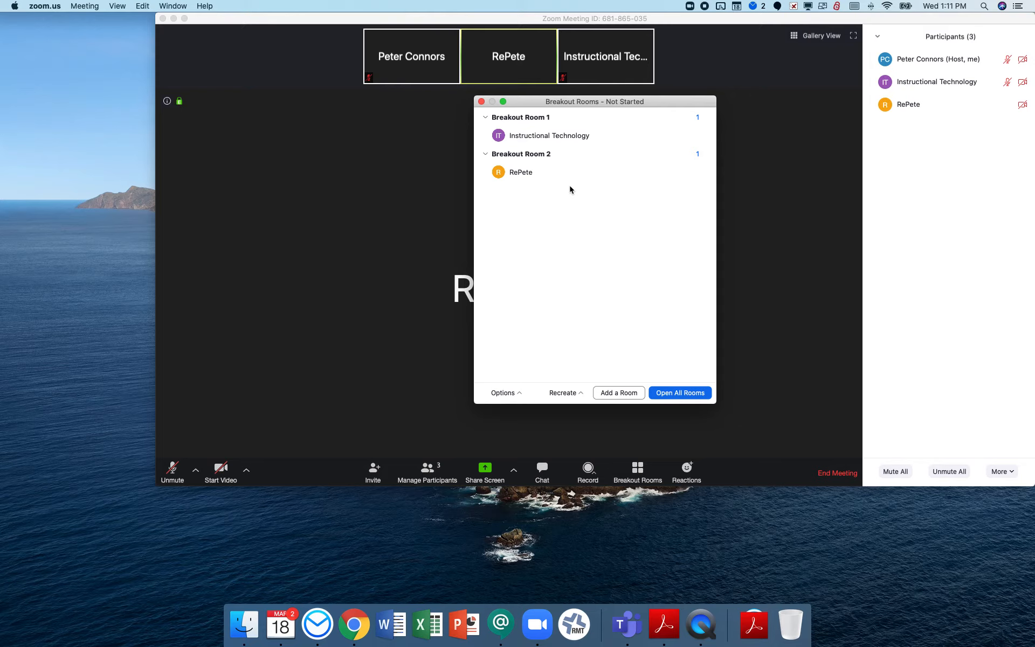
Step: Compare the automatic and manual assignment choices for recreating the rooms, leaving the existing rooms in place
{"action": "left_click", "coordinate": [566, 393]}
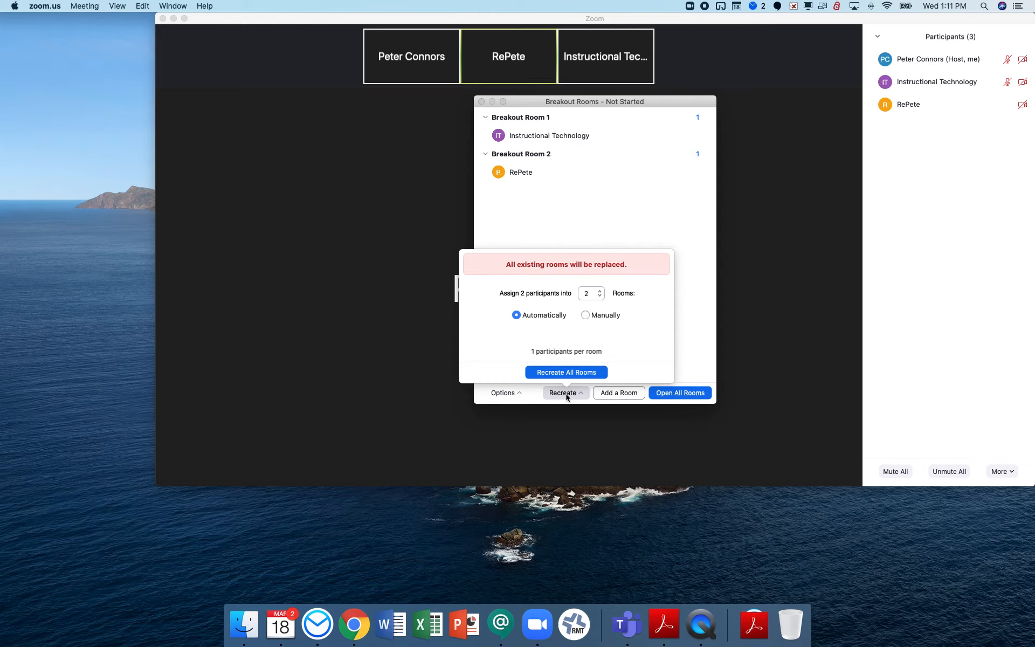
{"action": "left_click", "coordinate": [699, 362]}
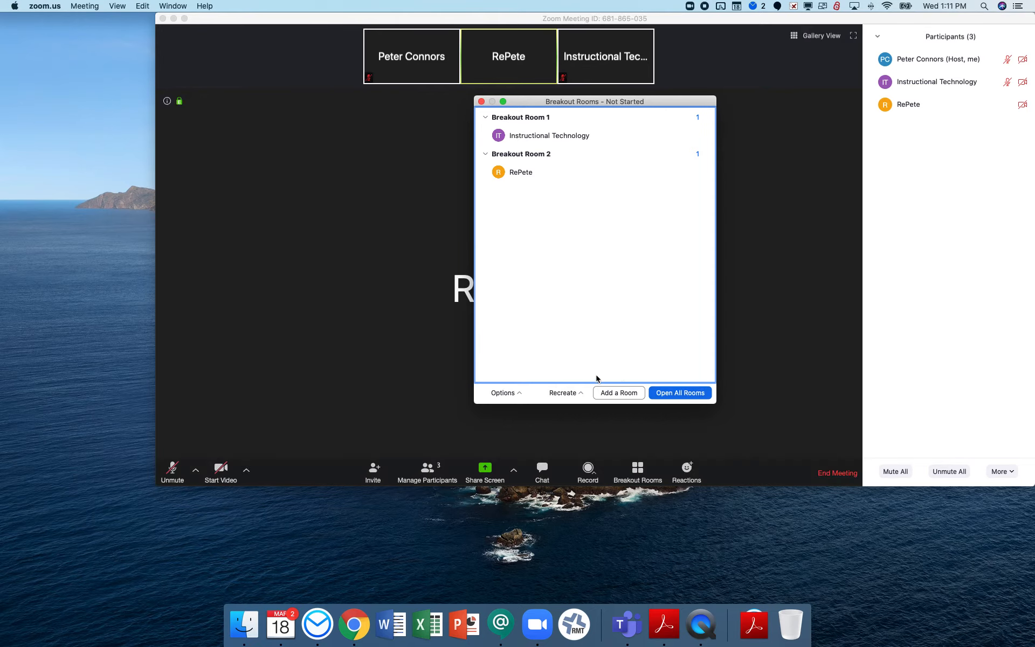
{"action": "left_click", "coordinate": [566, 394]}
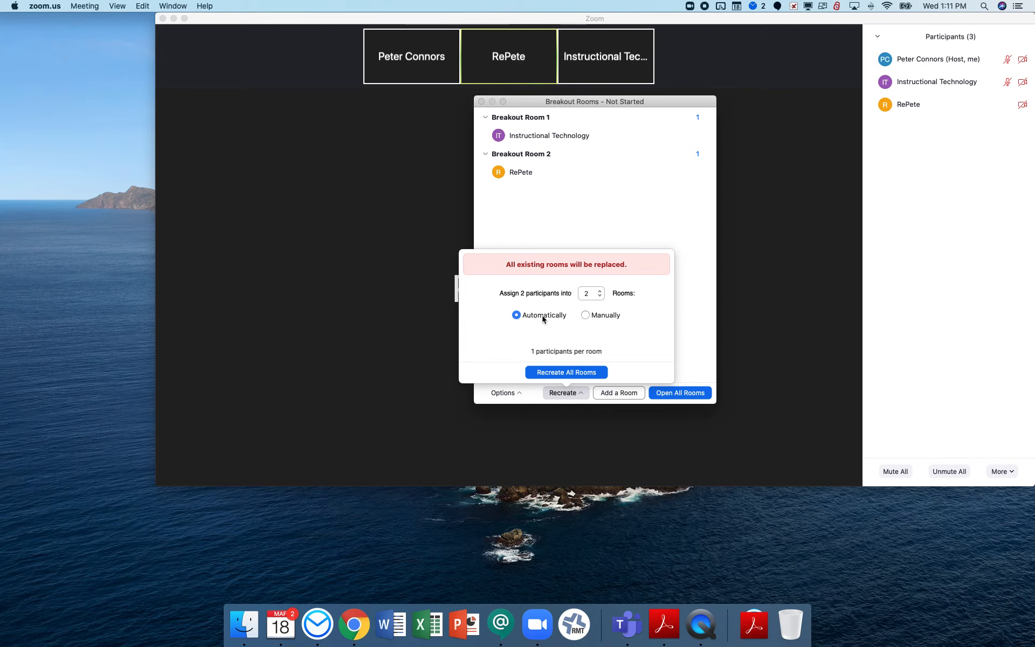
{"action": "left_click", "coordinate": [596, 317]}
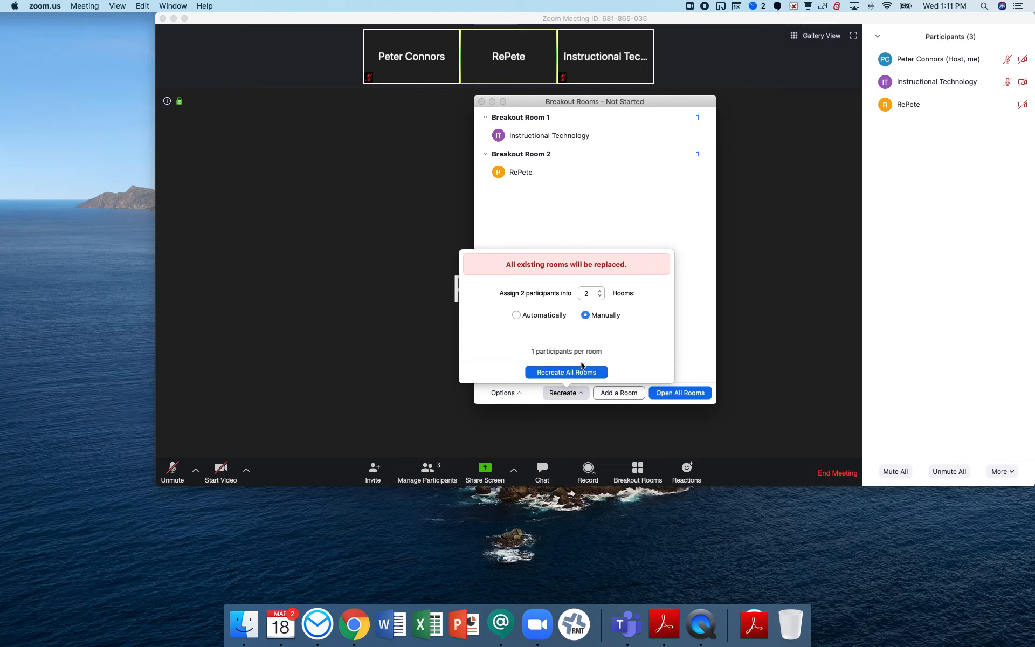
{"action": "left_click", "coordinate": [517, 315]}
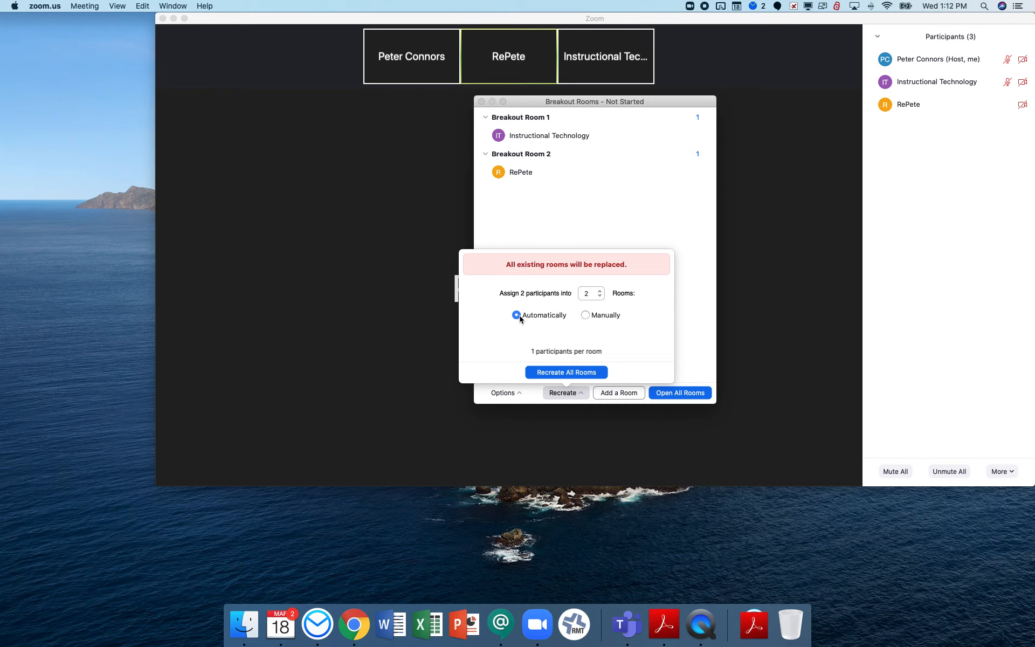
{"action": "left_click", "coordinate": [604, 316]}
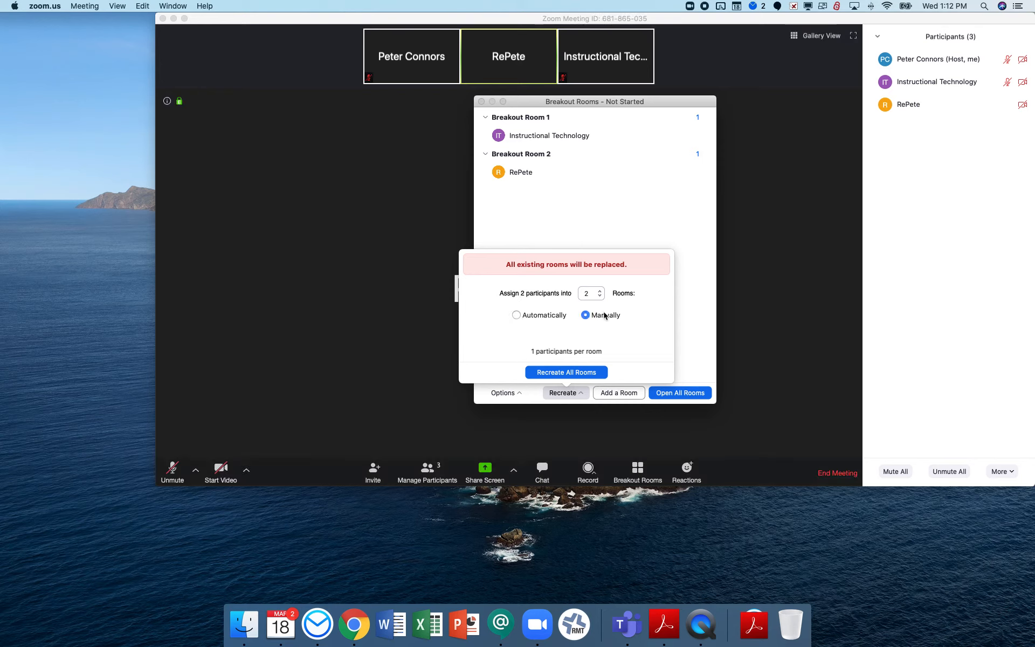
{"action": "left_click", "coordinate": [689, 334]}
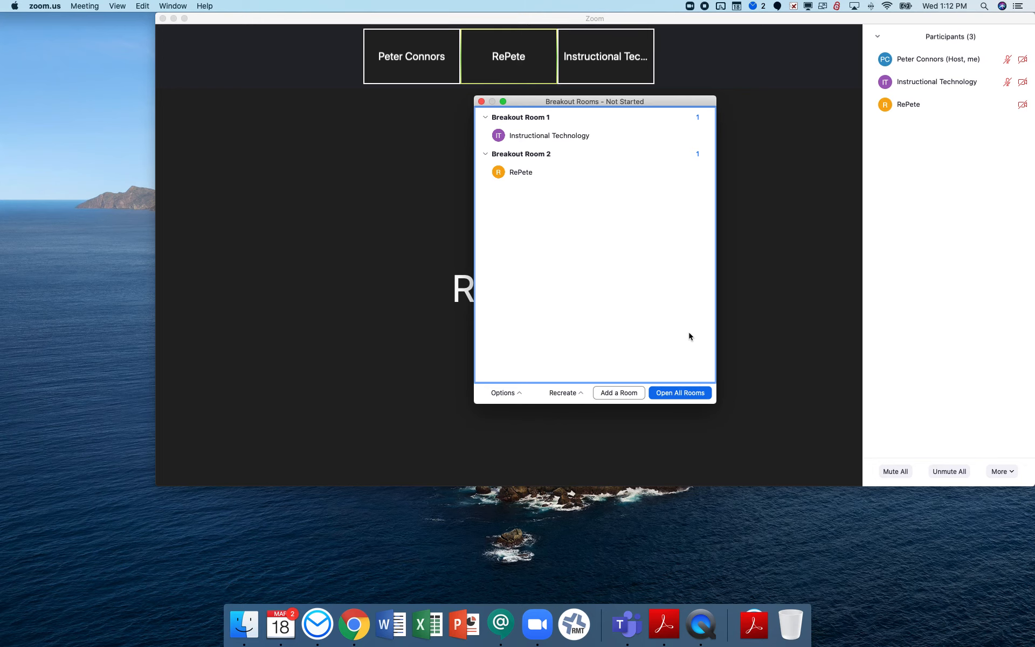
Step: Close the breakout rooms manager, reopen it to check the room assignments, and close it again
{"action": "mouse_move", "coordinate": [548, 299]}
{"action": "left_click", "coordinate": [481, 102]}
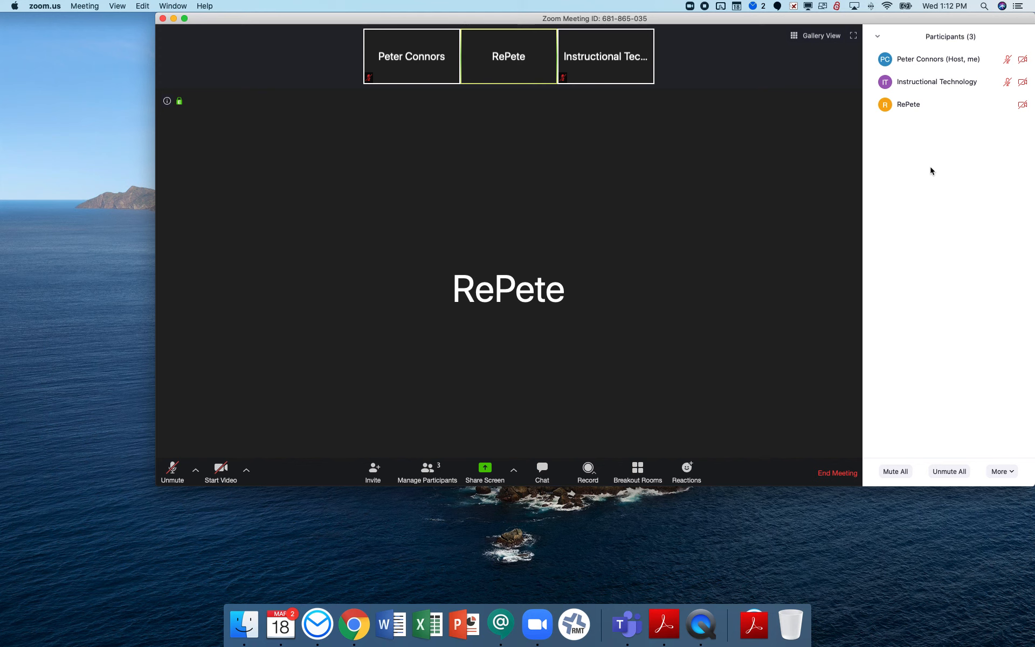
{"action": "left_click", "coordinate": [635, 475]}
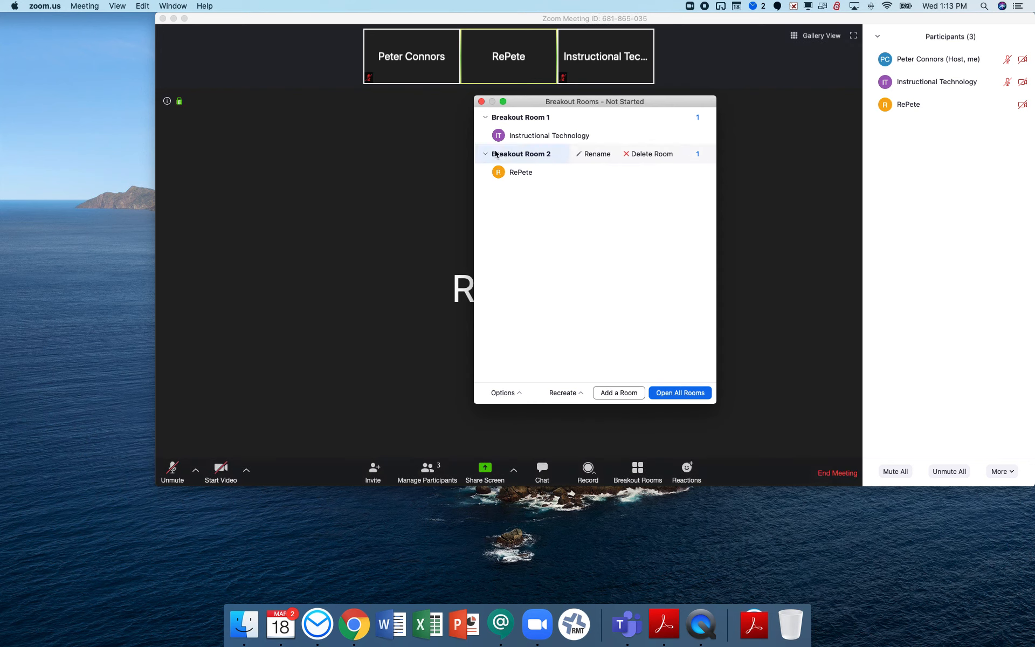
{"action": "left_click", "coordinate": [482, 102]}
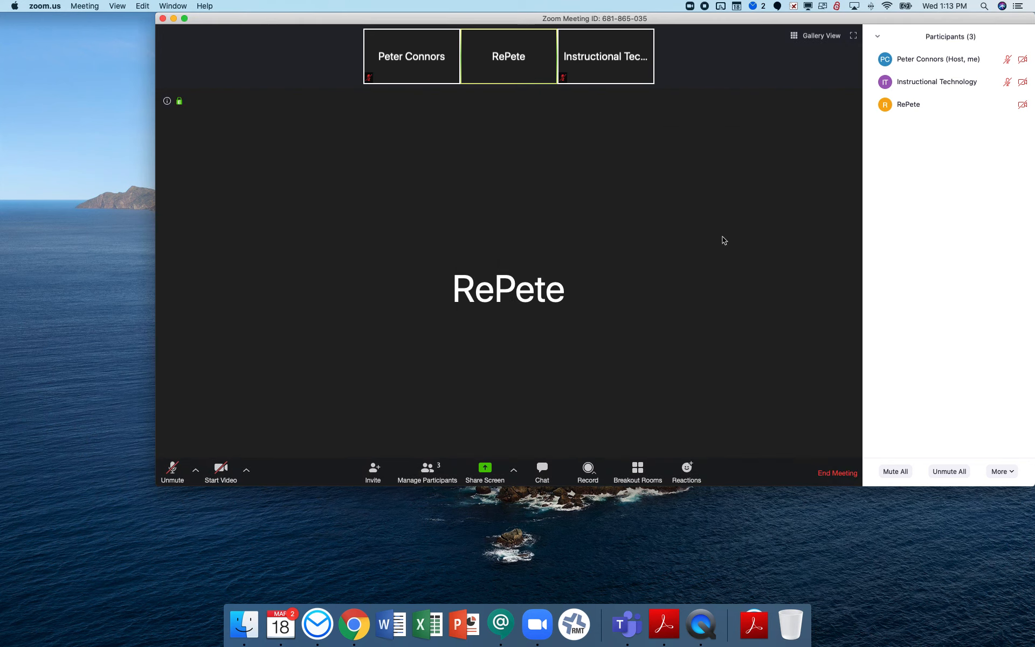